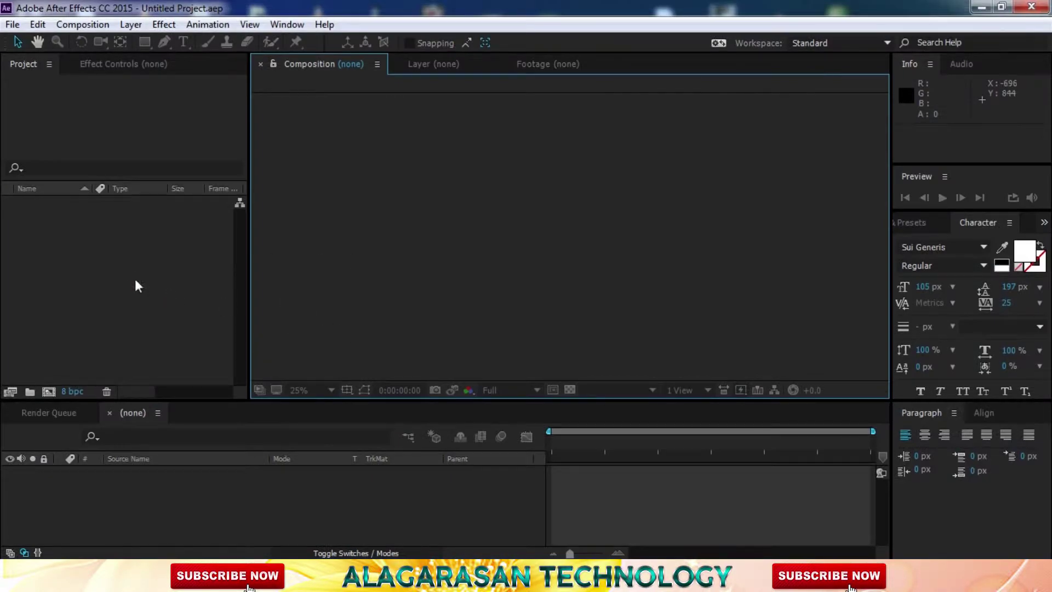
- Create Comp 1 using the HDTV 1080 preset (1920×1080) at 29.97 fps, 10 seconds long
left_click(135, 279)
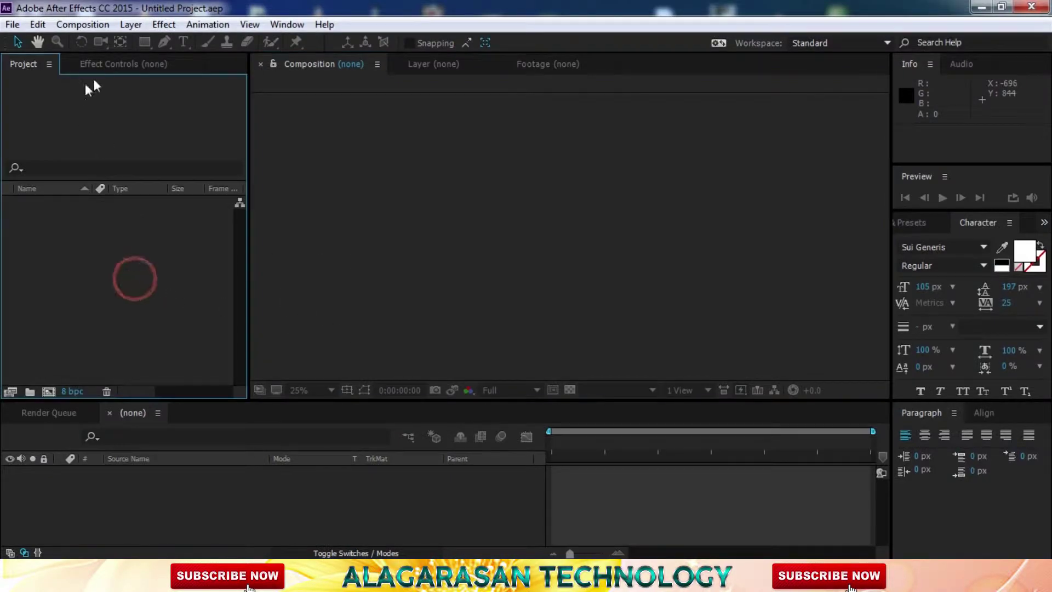
left_click(82, 24)
left_click(123, 38)
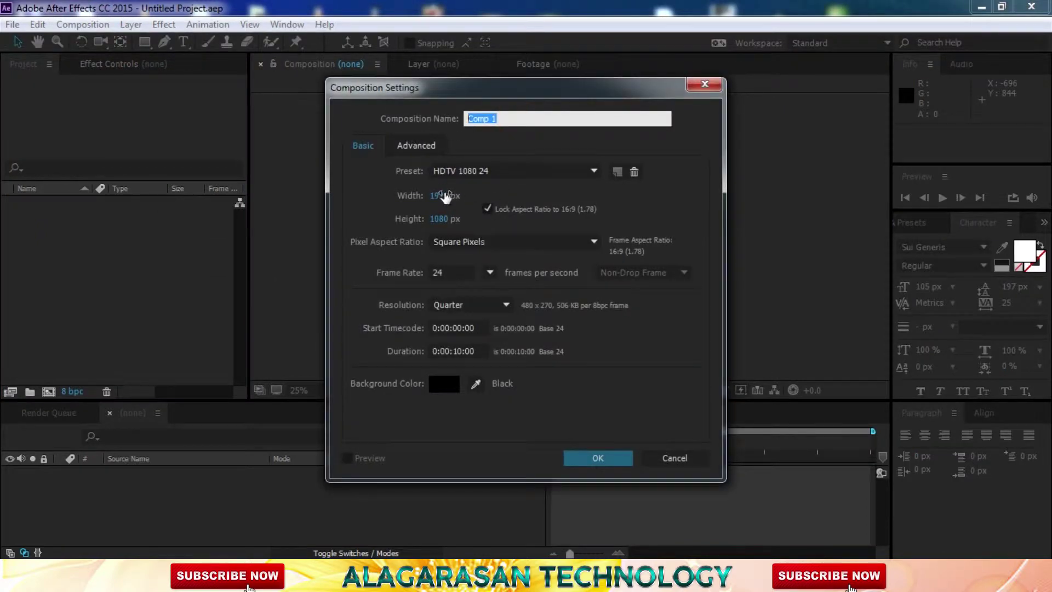
left_click(488, 272)
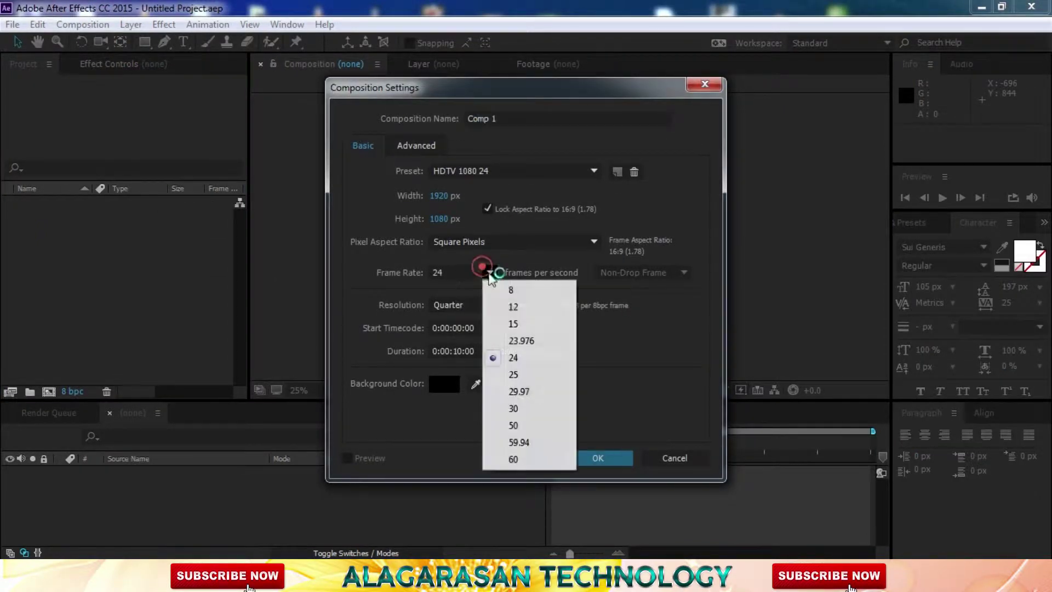
left_click(523, 393)
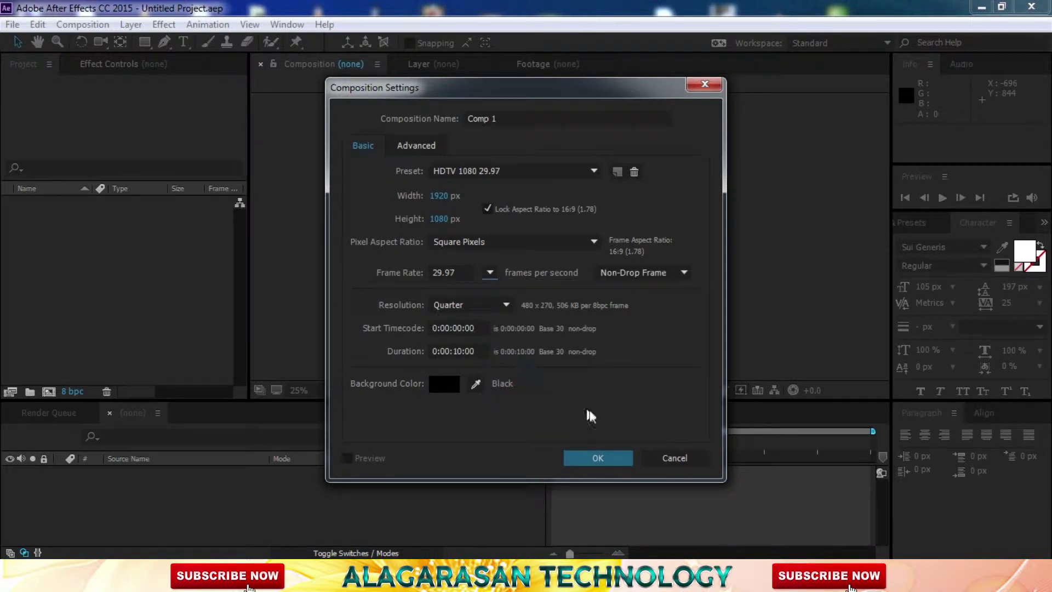
left_click(594, 456)
left_click(130, 277)
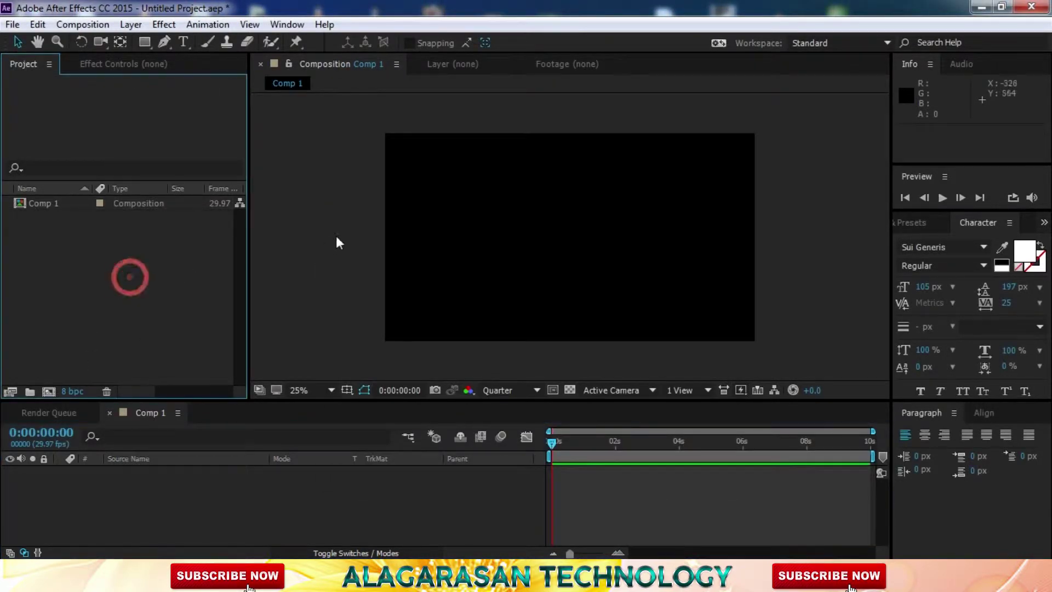
left_click(336, 236)
left_click(196, 250)
left_click(137, 481)
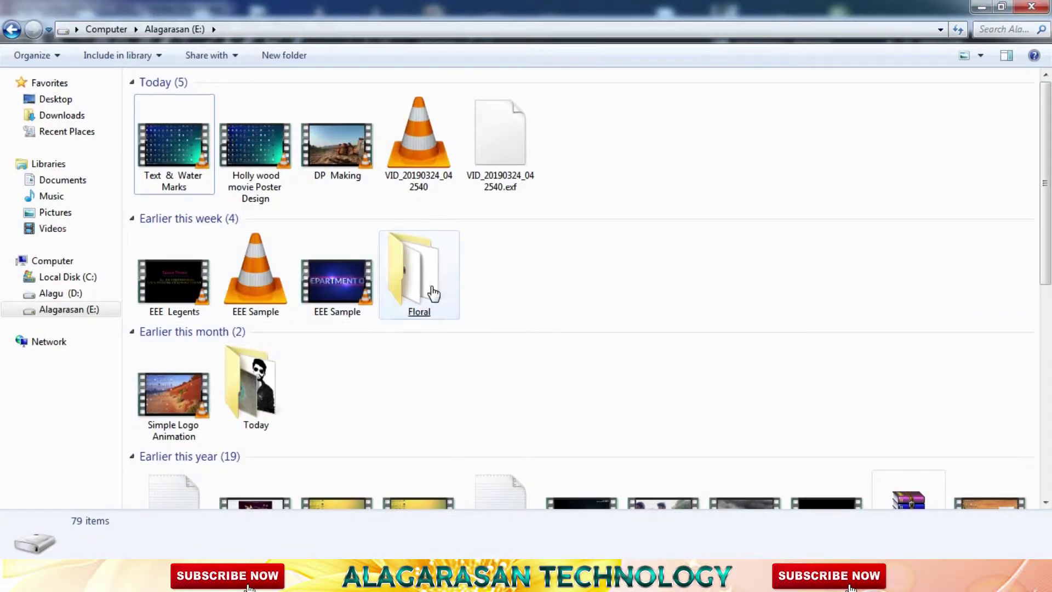
- In Windows Explorer, open the Floral folder and then its Backgrounds folder
left_click(455, 268)
double_click(458, 268)
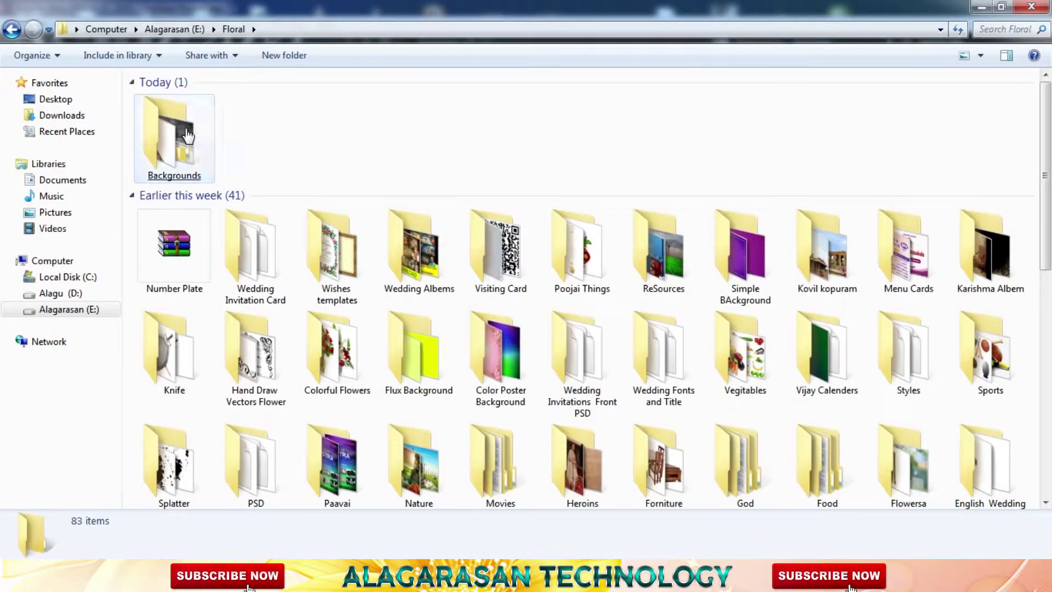
key("Return")
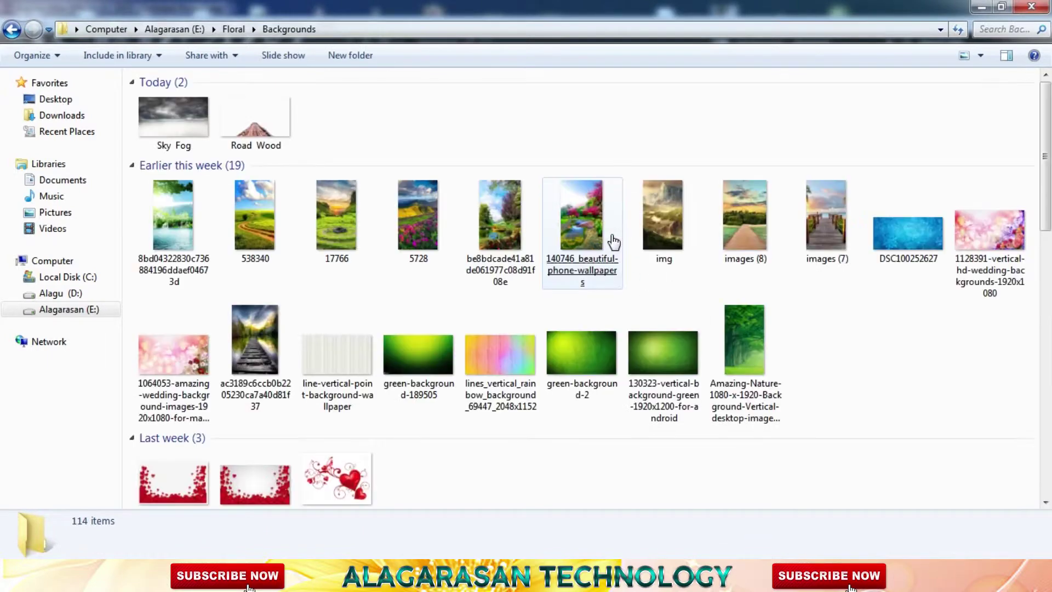
- Pick the pink wedding background, preview it, and drag it into After Effects
key("ctrl+a")
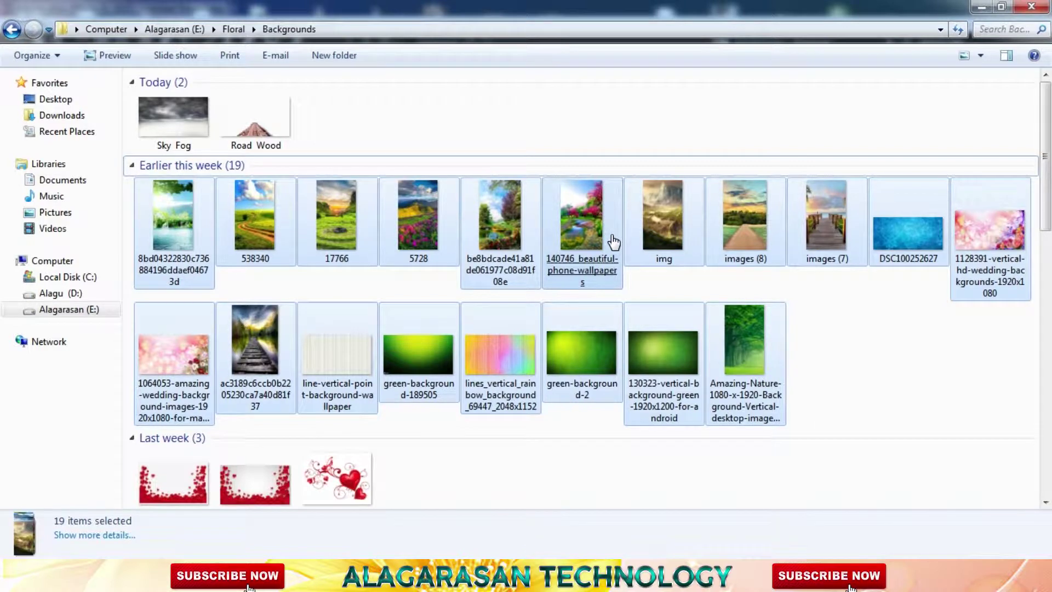
left_click(550, 463)
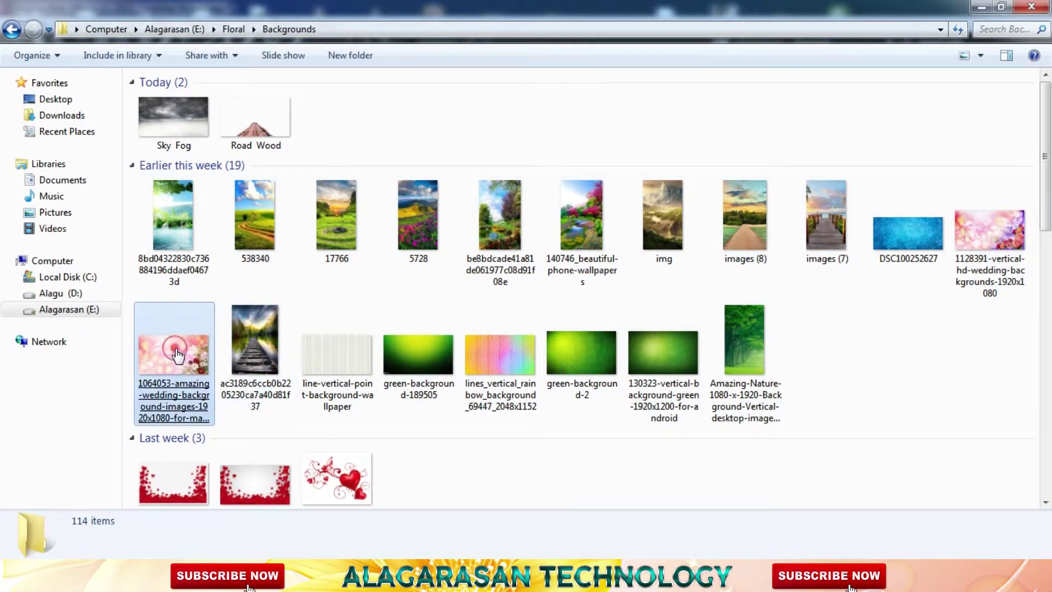
left_click(175, 352)
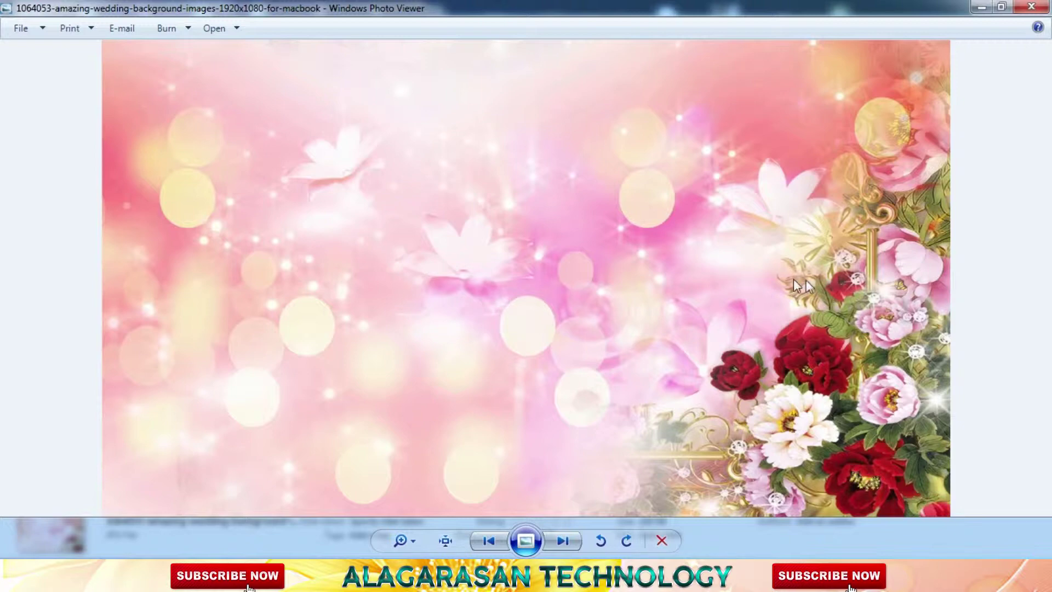
left_click(1040, 7)
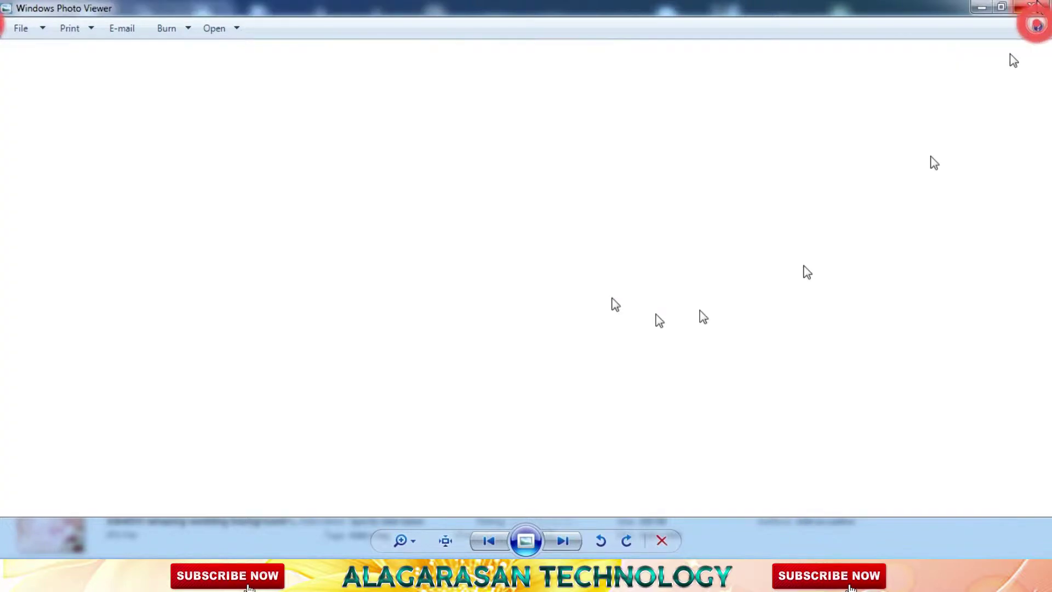
mouse_move(216, 394)
left_mouse_down()
mouse_move(236, 501)
mouse_move(83, 277)
left_mouse_up()
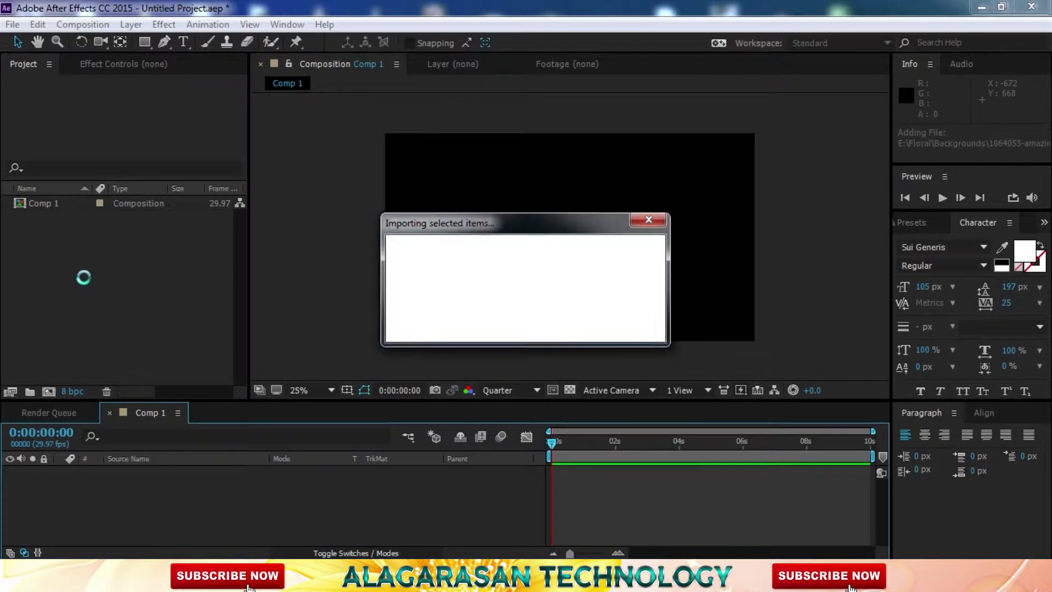
- Add the wedding JPG to Comp 1, preview it, and select the layer at frame one
left_click_drag(67, 203, 111, 481)
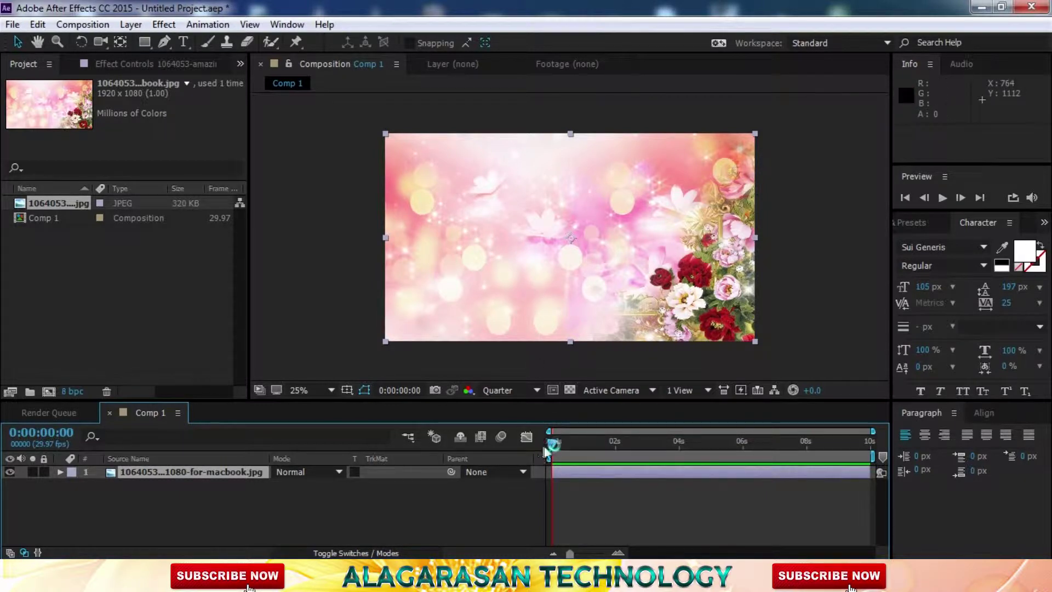
key("space")
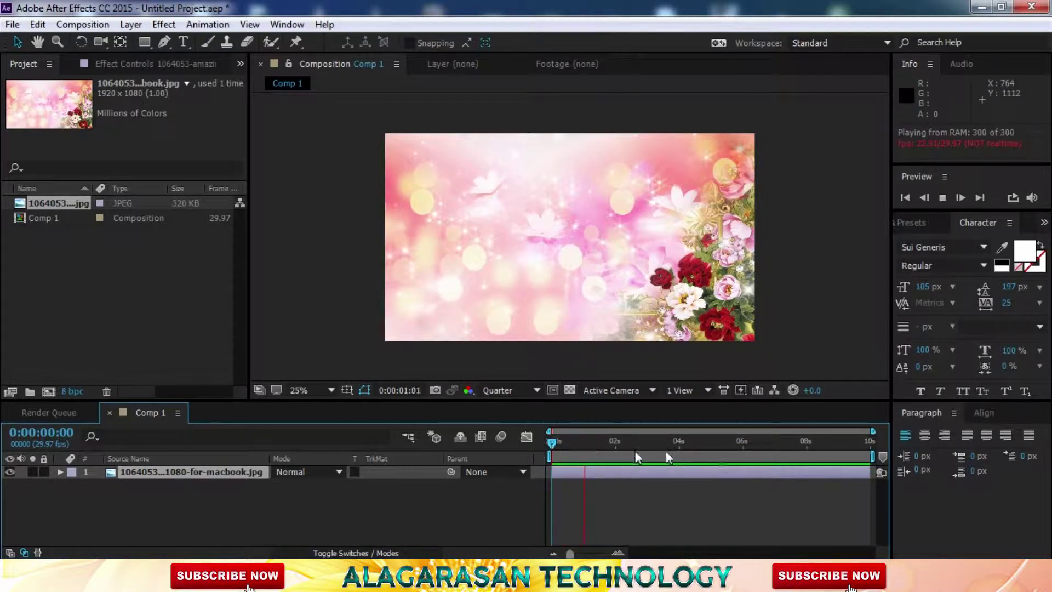
key("space")
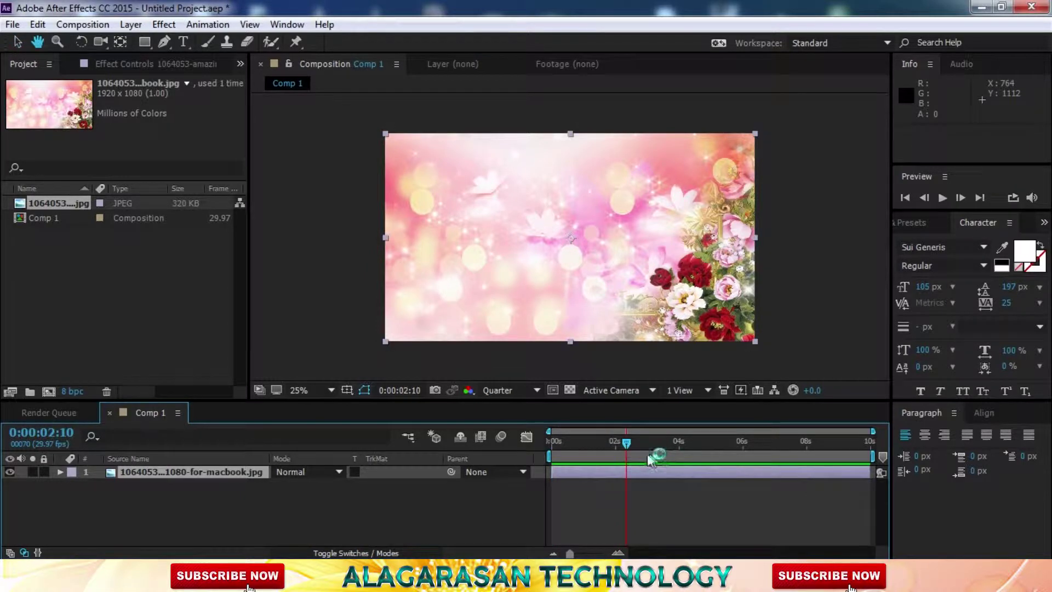
key("Home")
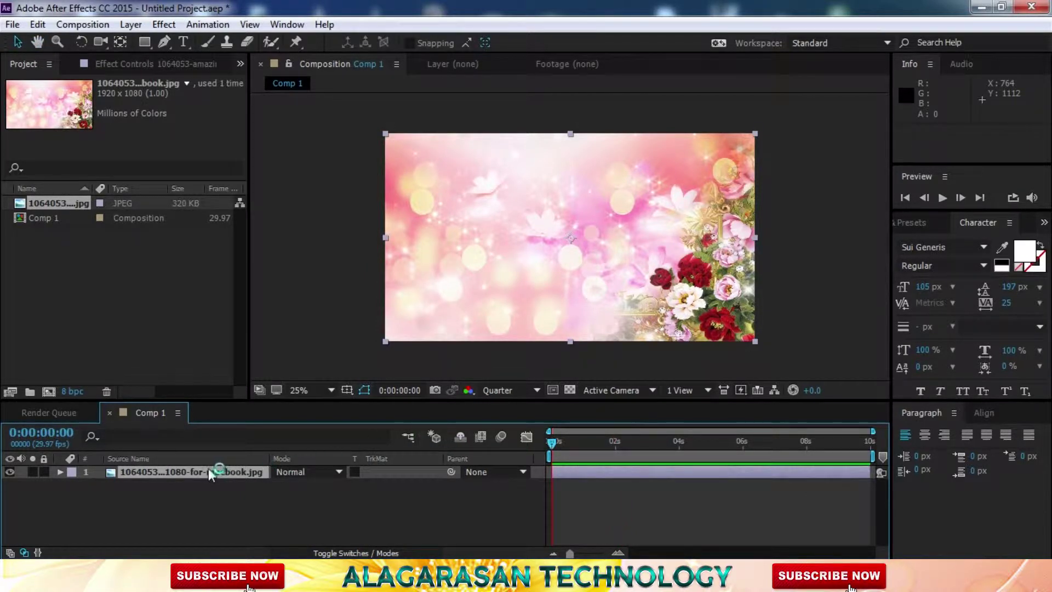
left_click(208, 471)
- Keyframe Scale at 100% on the first frame and 200% around 4 seconds
key("s")
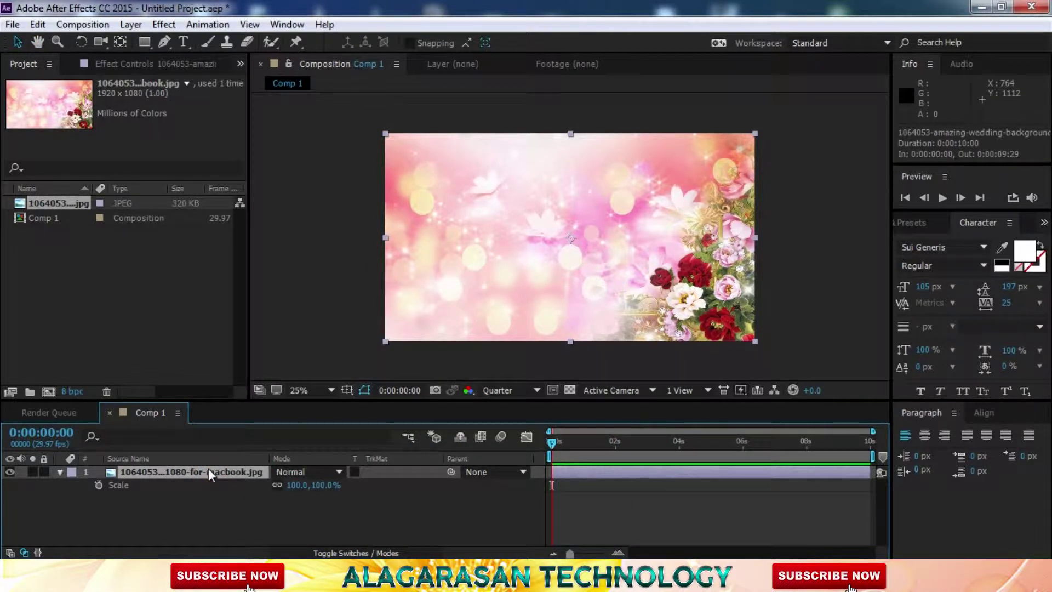
left_click(155, 473)
left_click(99, 484)
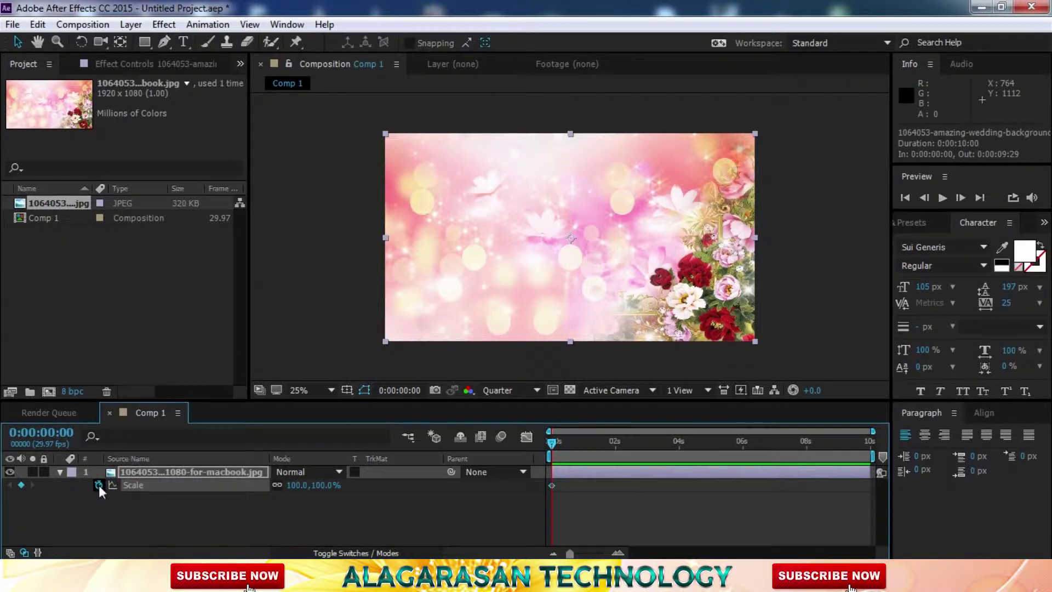
left_click(566, 492)
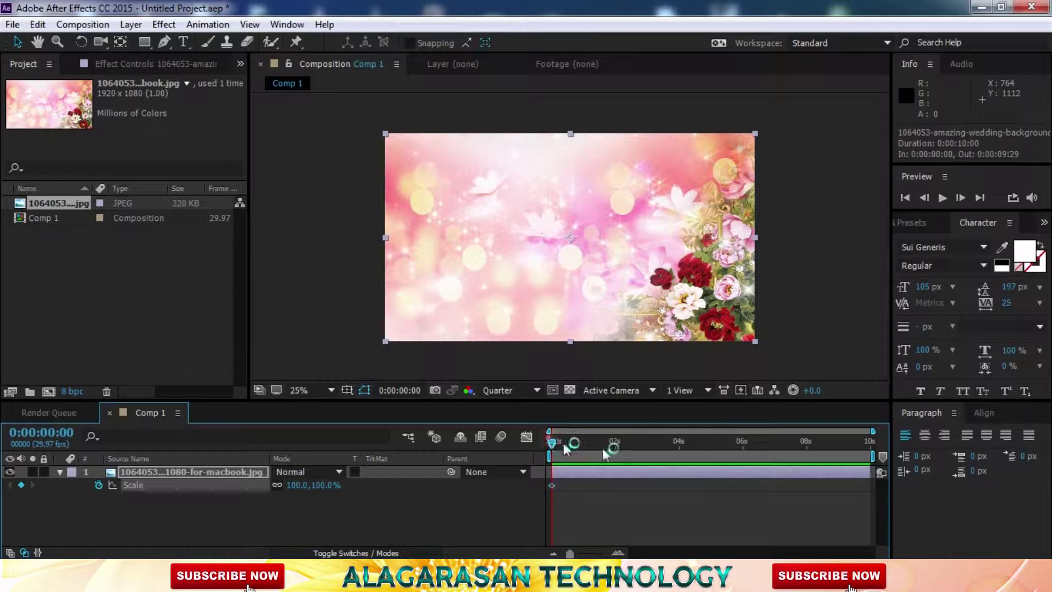
left_click_drag(605, 444, 676, 453)
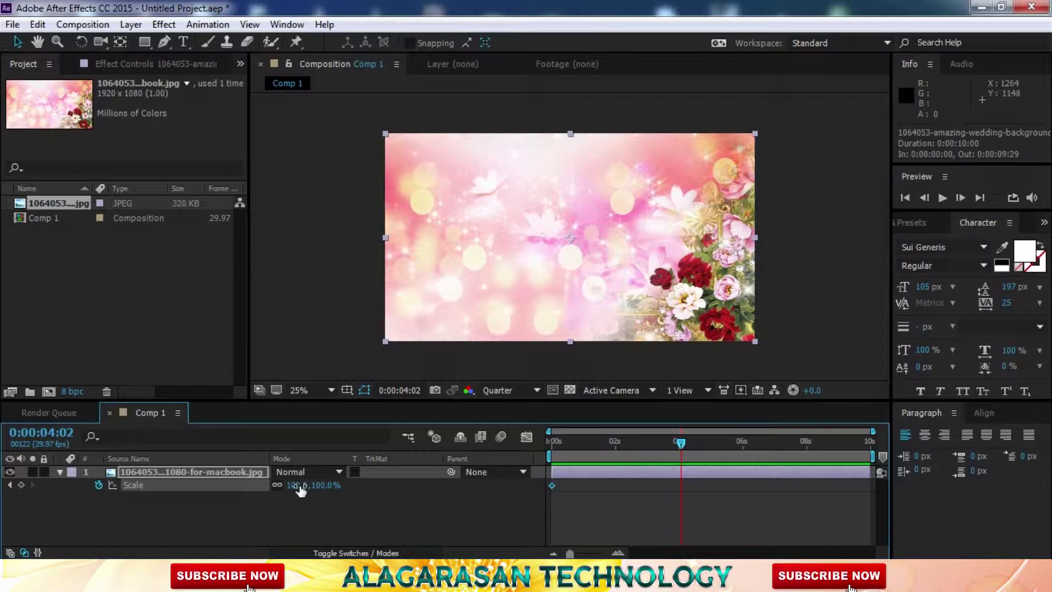
left_click_drag(296, 489, 372, 483)
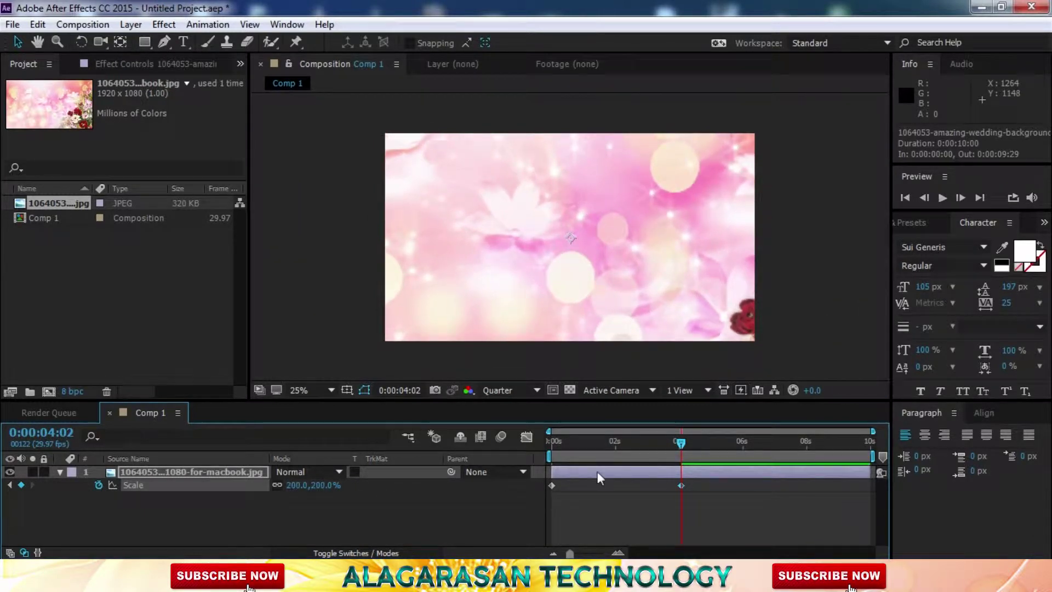
- Add a 127% Scale keyframe near 6 seconds, then return to the start
left_click(731, 444)
left_click_drag(767, 445, 744, 444)
left_click_drag(302, 486, 246, 491)
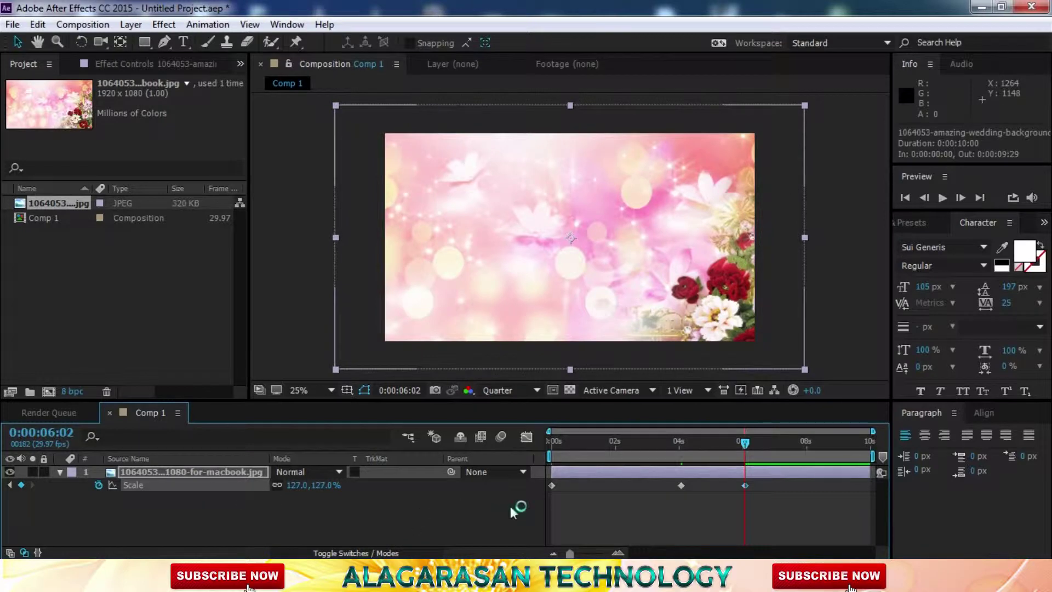
key("Home")
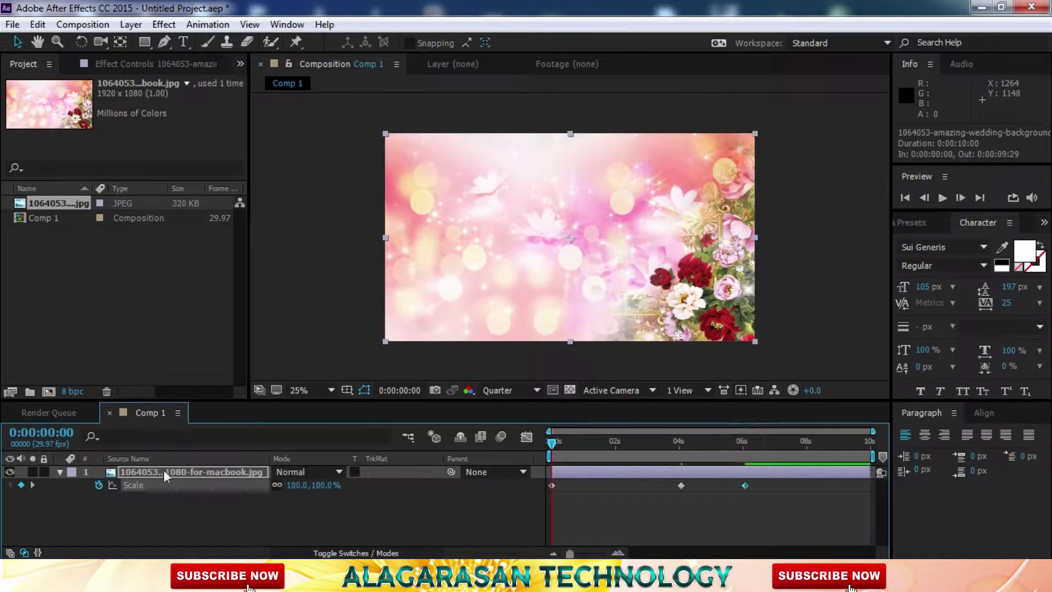
left_click(942, 197)
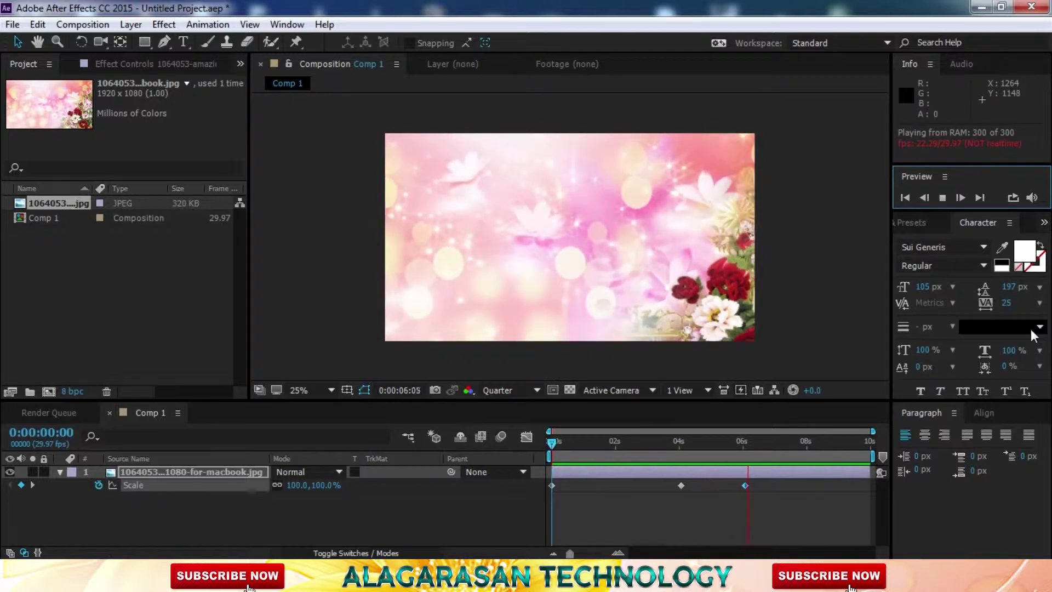
key("space")
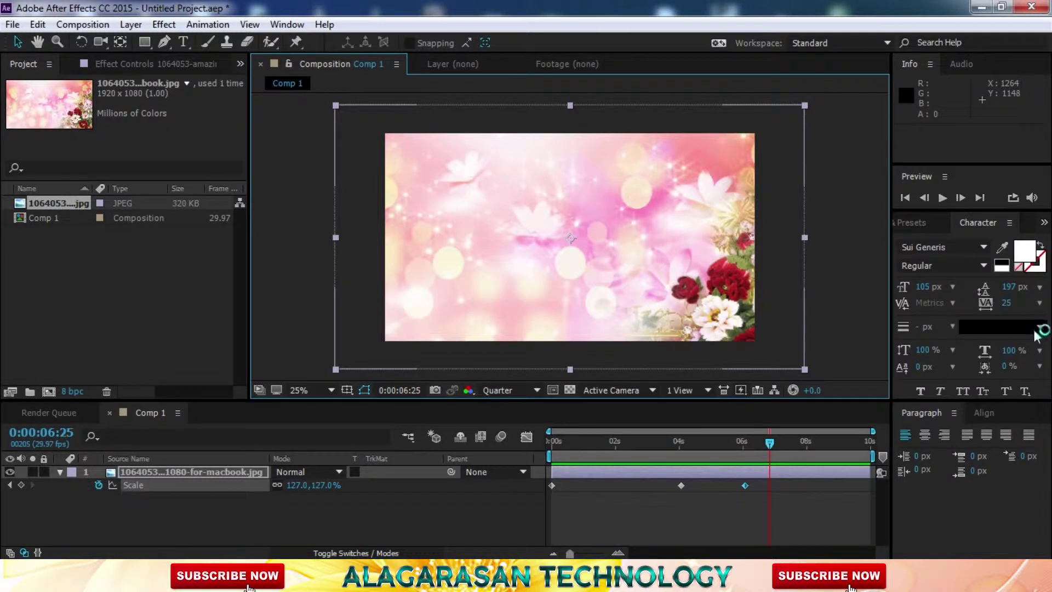
left_click(712, 515)
- Move the middle Scale keyframe earlier, toward 2 seconds, and preview the zoom
left_click(681, 485)
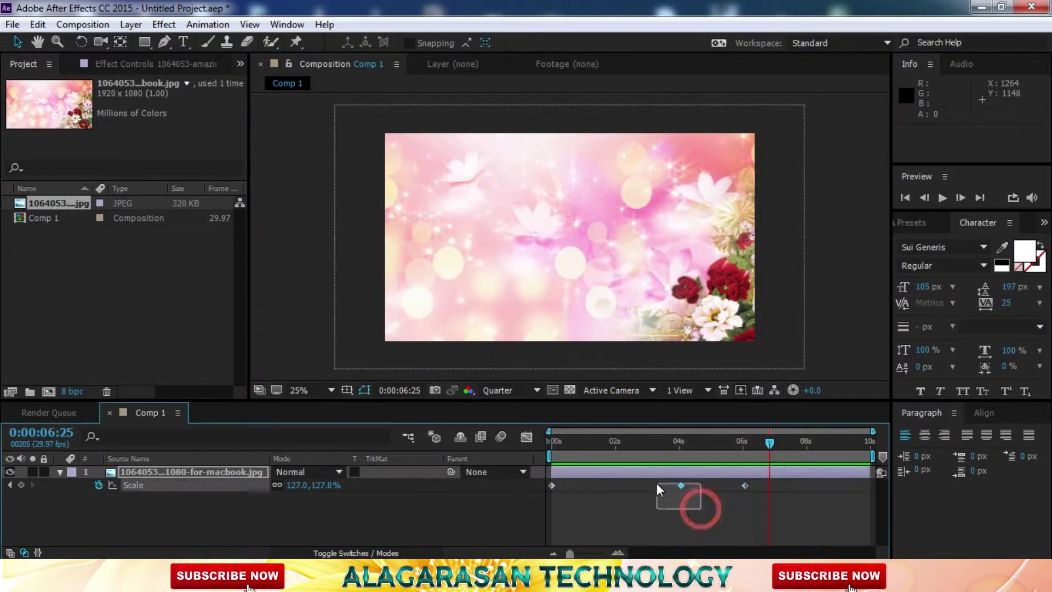
left_click(682, 486)
left_click_drag(682, 486, 613, 486)
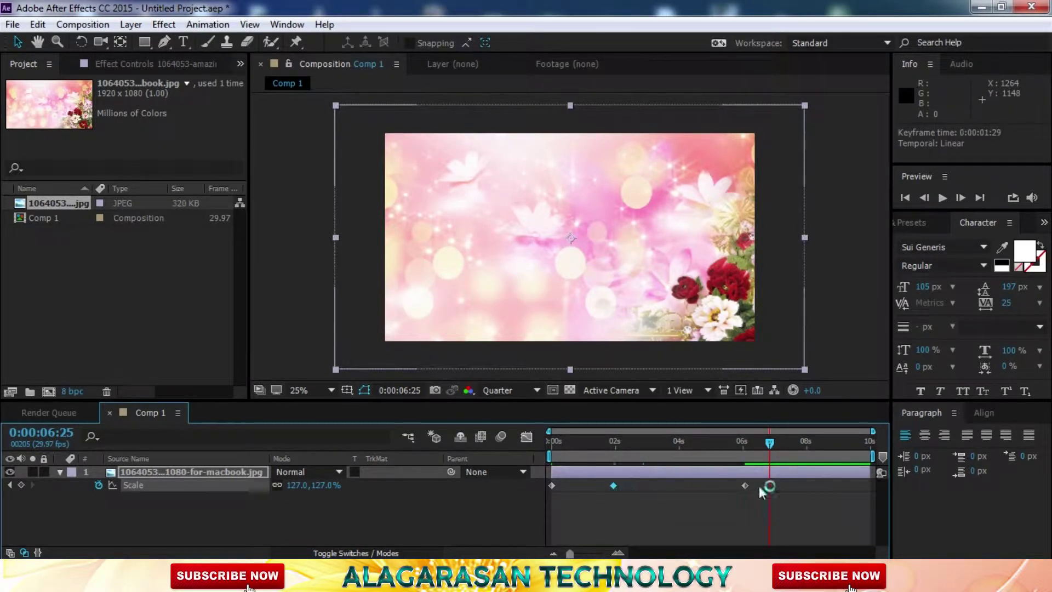
left_click_drag(709, 492, 626, 486)
left_click(587, 441)
left_click_drag(536, 451, 527, 451)
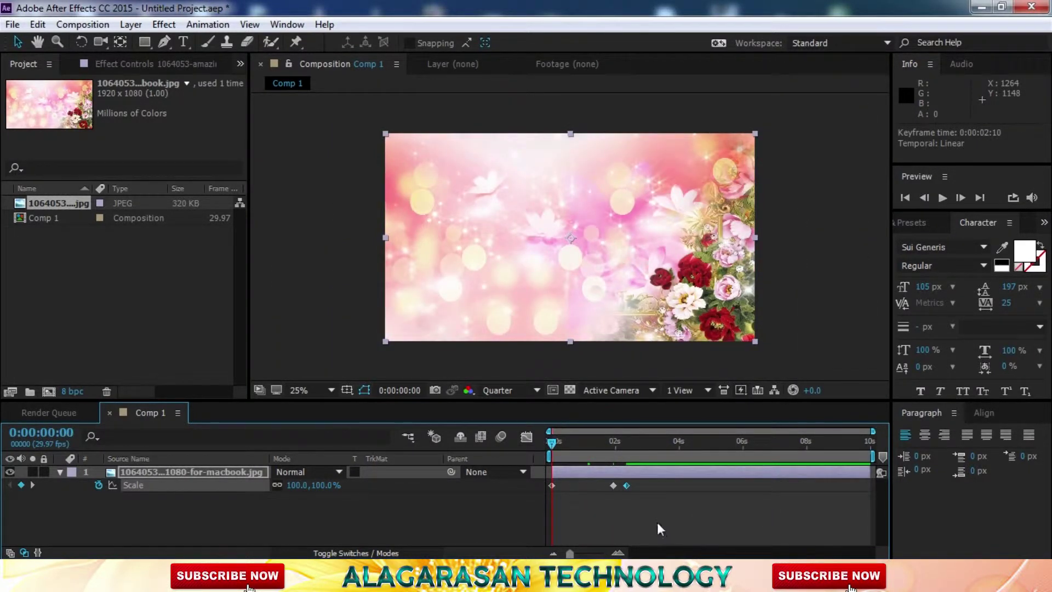
key("space")
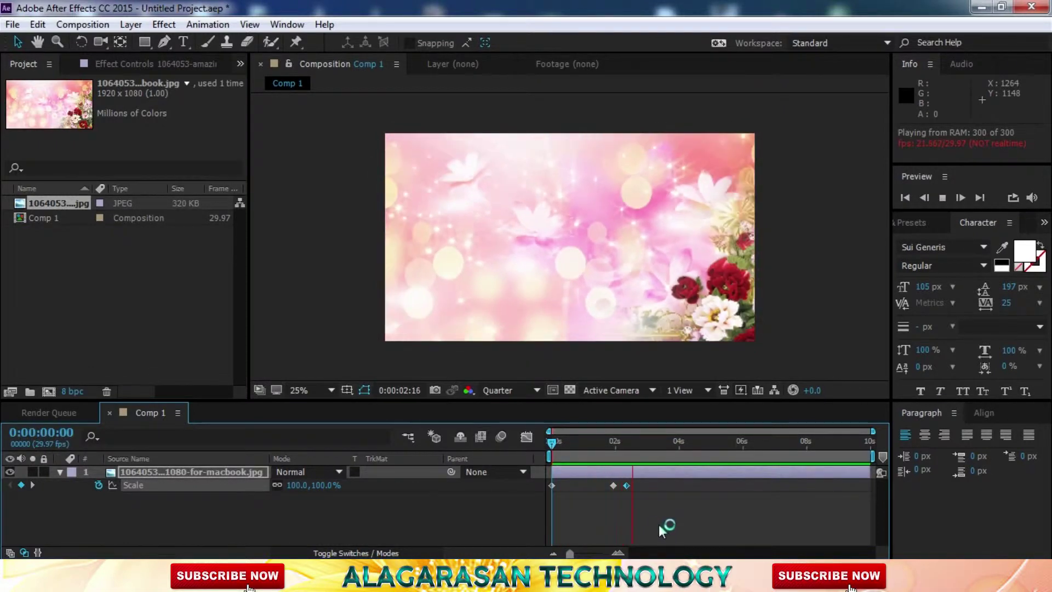
key("space")
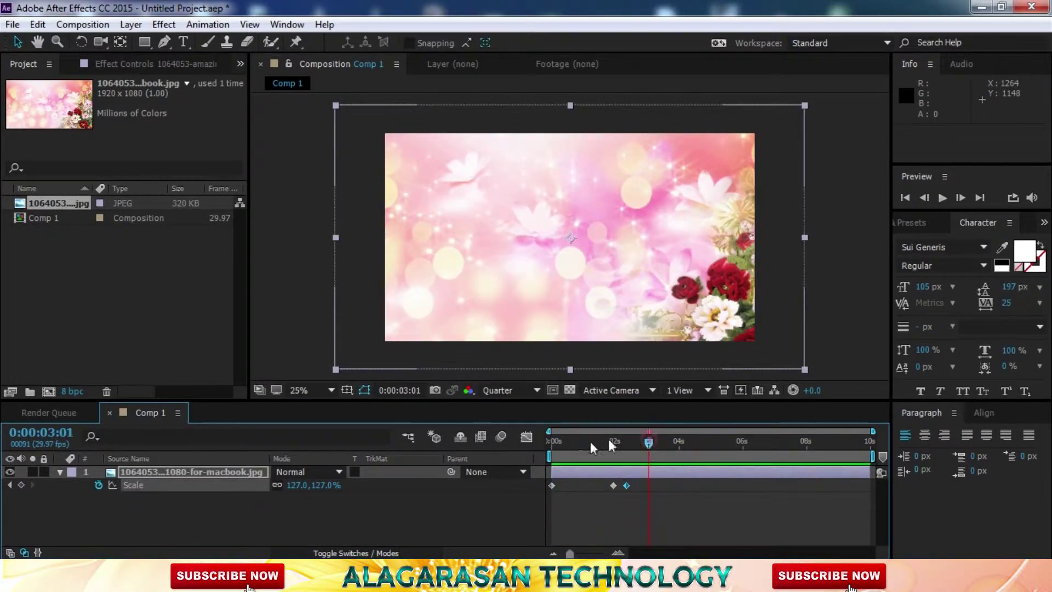
key("Home")
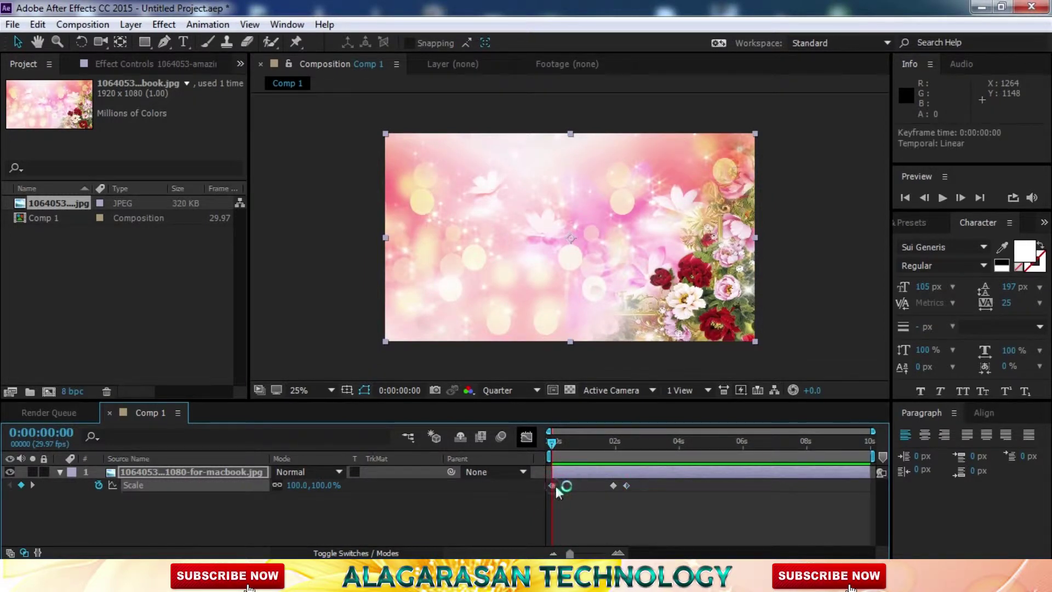
- Check the first Scale keyframe's value, try moving it later, then undo the move
double_click(555, 485)
left_click(602, 358)
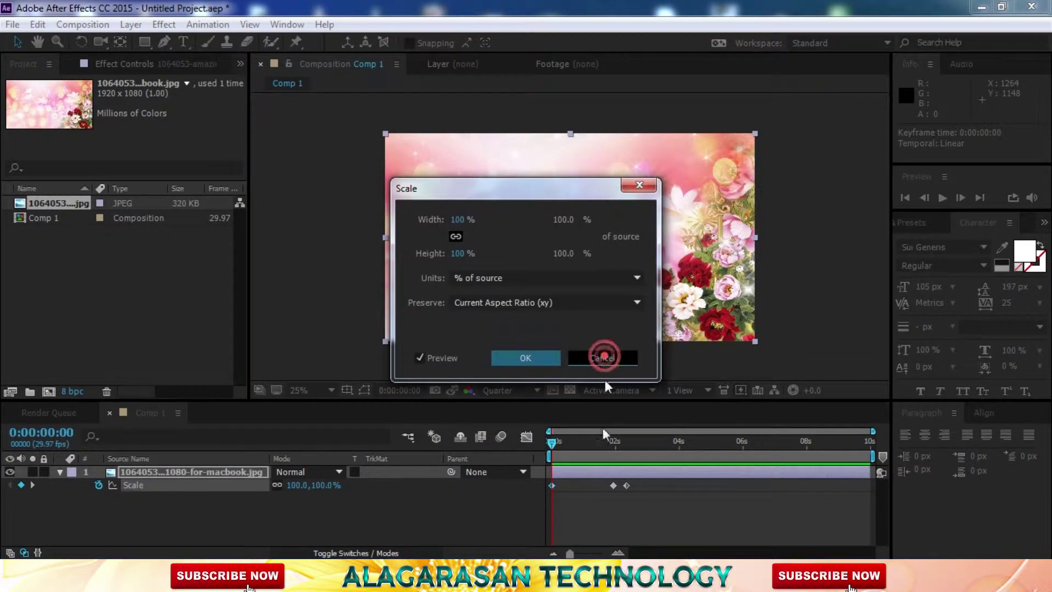
left_click_drag(554, 488, 627, 493)
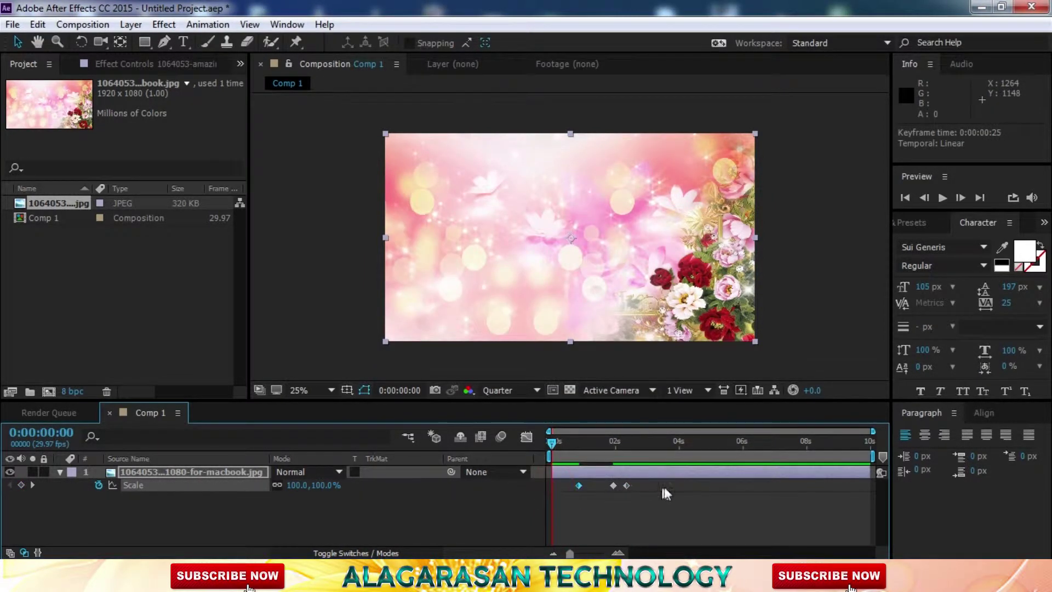
left_click(635, 499)
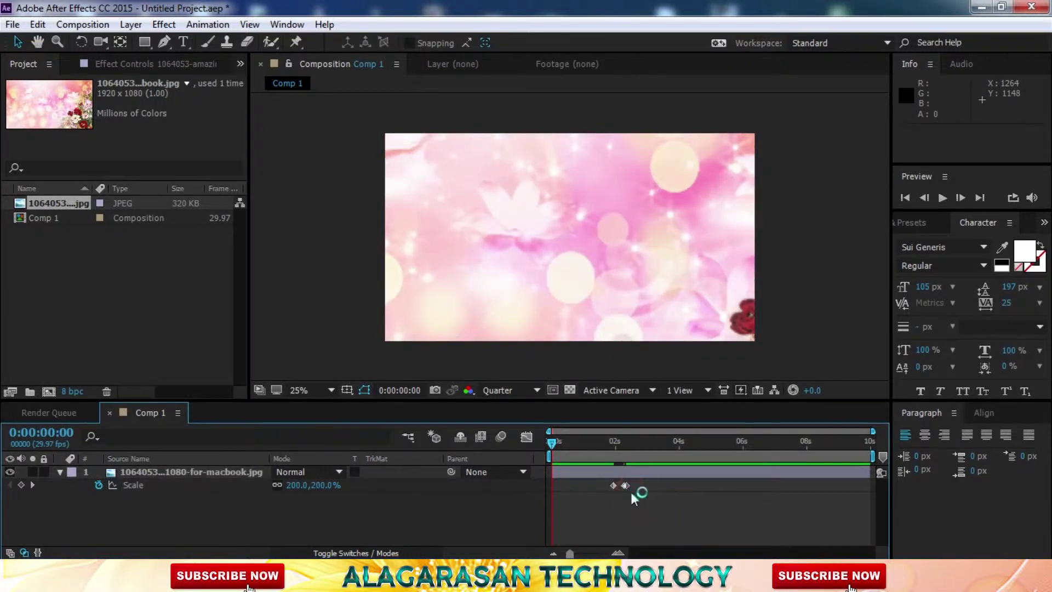
key("ctrl+z")
- Shift the first Scale keyframe to about 1 second and preview the revised zoom
left_click(555, 483)
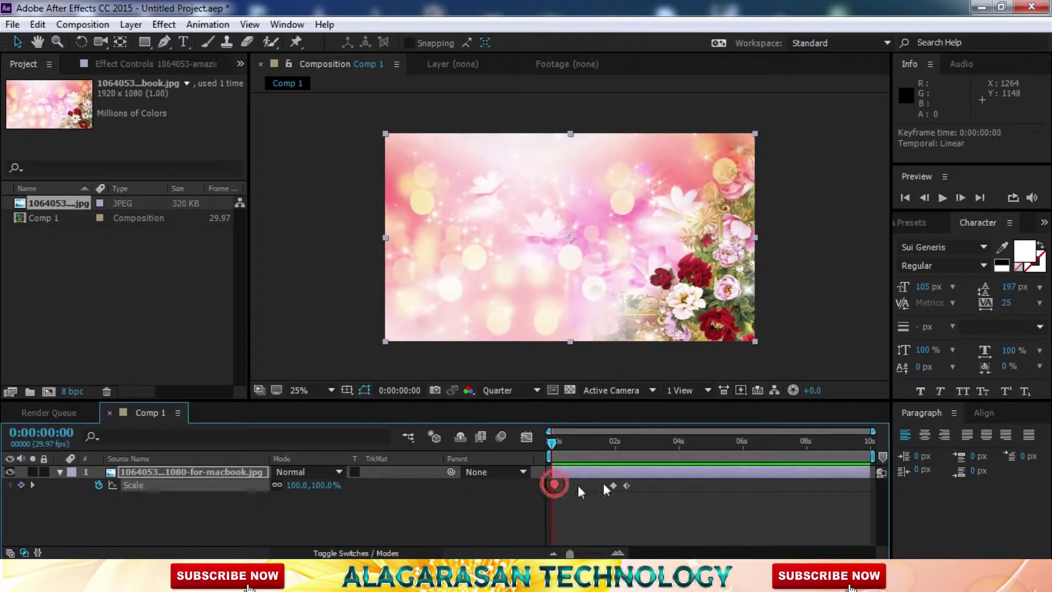
mouse_move(579, 491)
left_mouse_down()
mouse_move(668, 485)
mouse_move(588, 484)
left_mouse_up()
key("space")
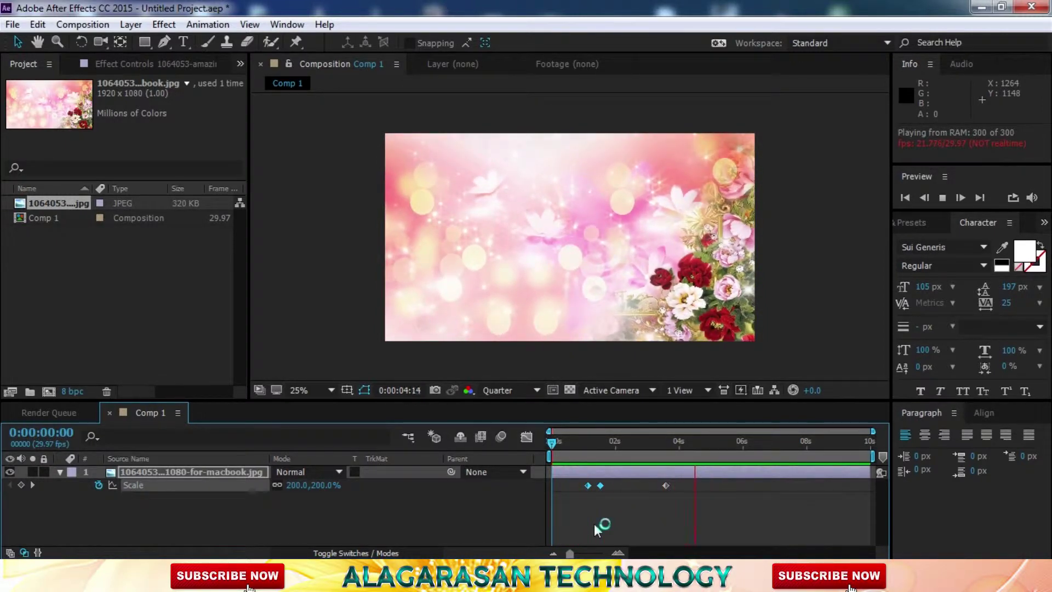
key("space")
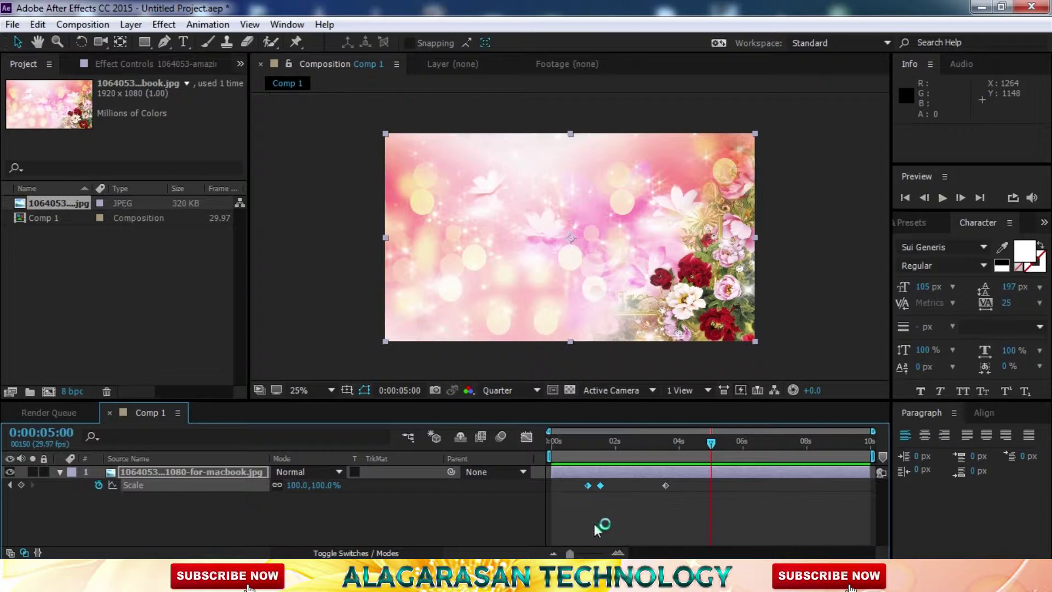
- Apply Keyframe Assistant > Easy Ease to all the Scale keyframes
left_click(739, 488)
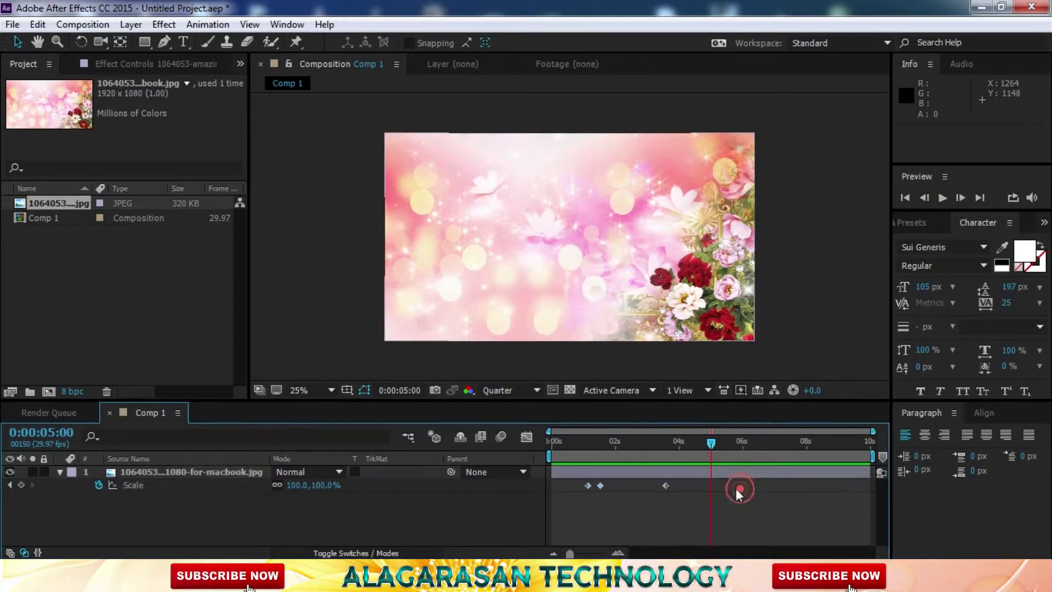
left_click_drag(691, 497, 578, 488)
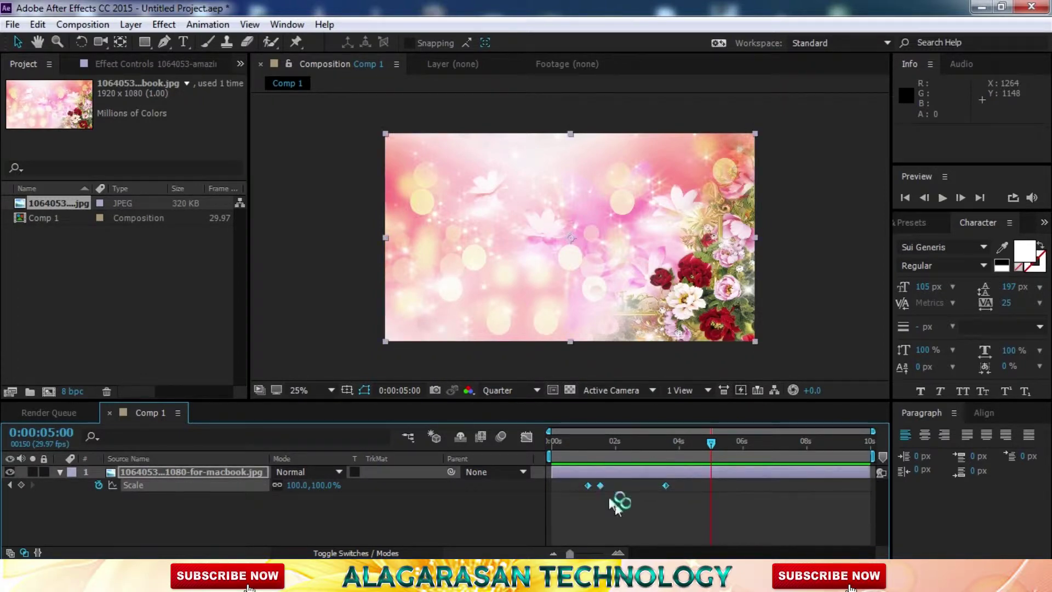
right_click(592, 489)
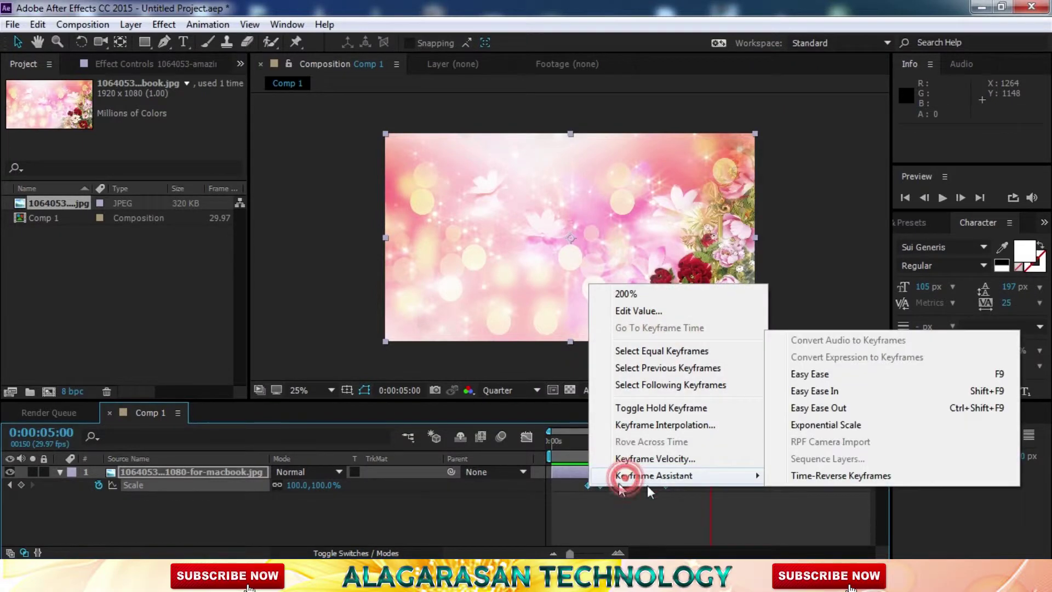
left_click(801, 374)
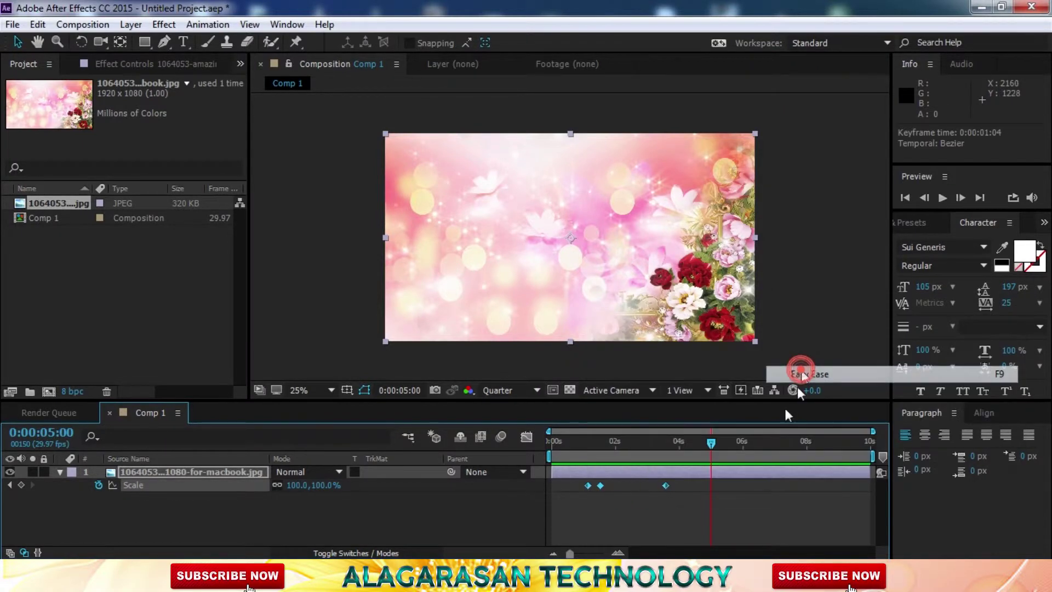
- Preview the eased zoom from near the first keyframe, then return near the start
left_click(576, 441)
key("space")
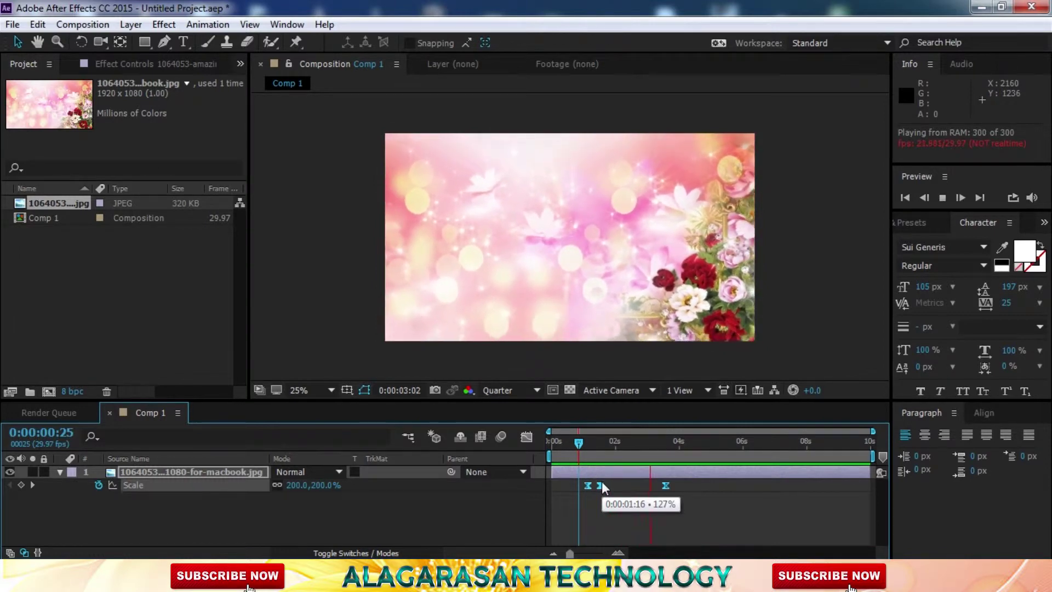
key("space")
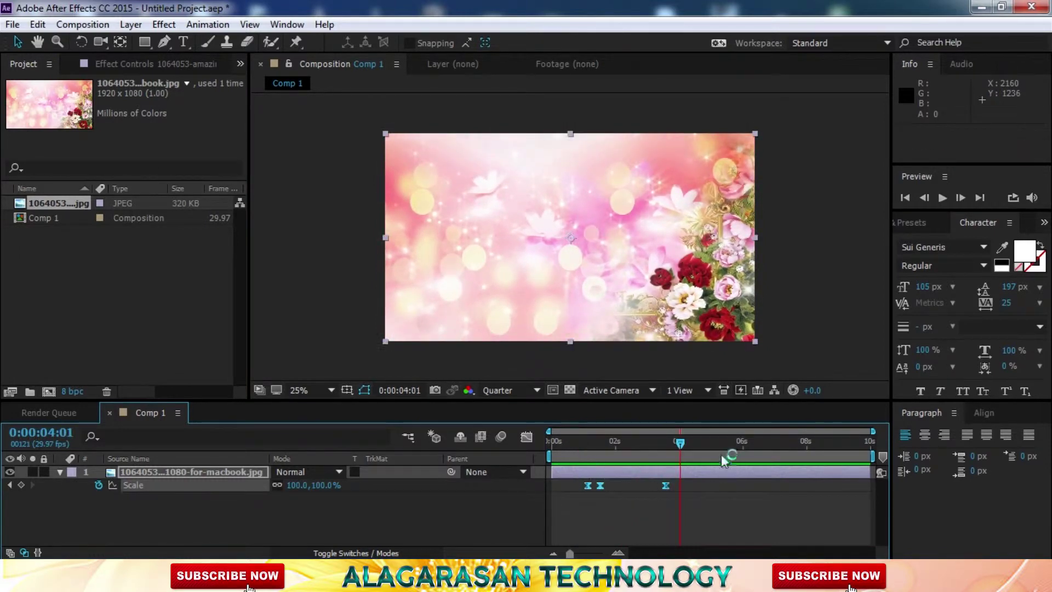
left_click_drag(676, 450, 579, 459)
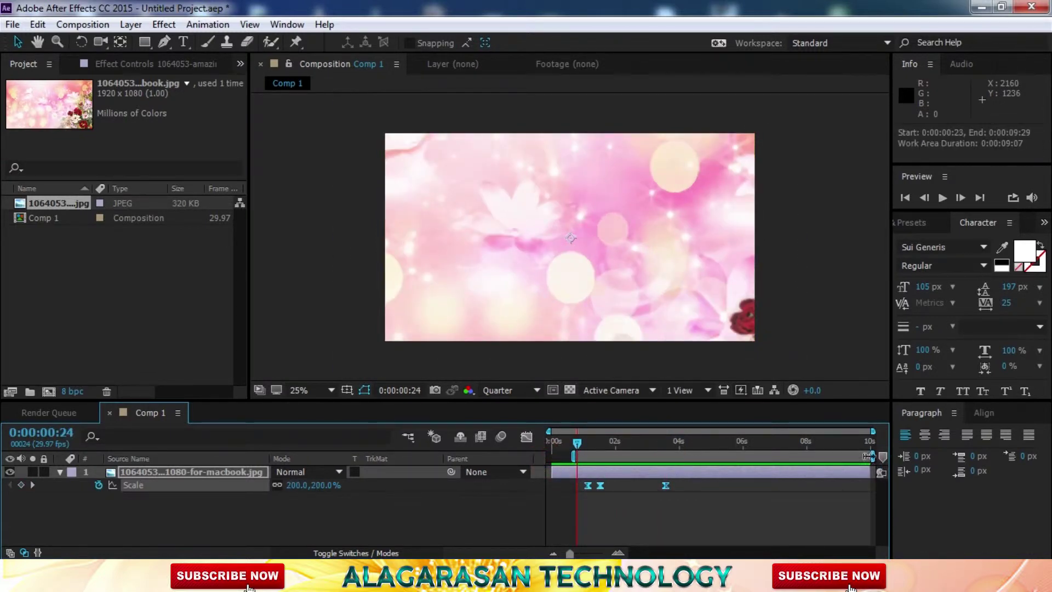
- End the work area at about 0:00:04:04, preview it, and select the background layer
left_click_drag(868, 456, 686, 457)
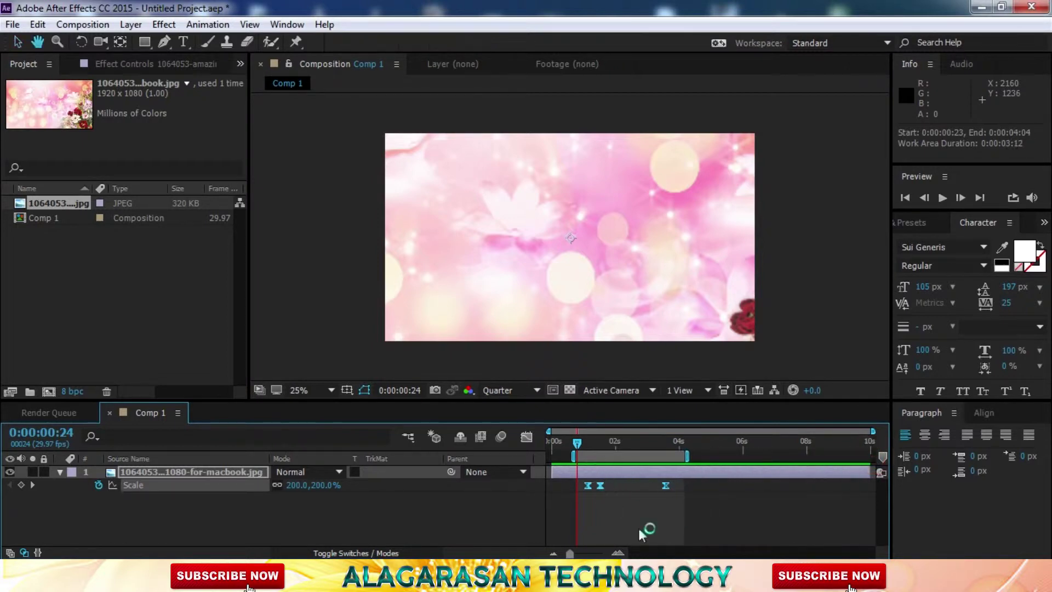
key("space")
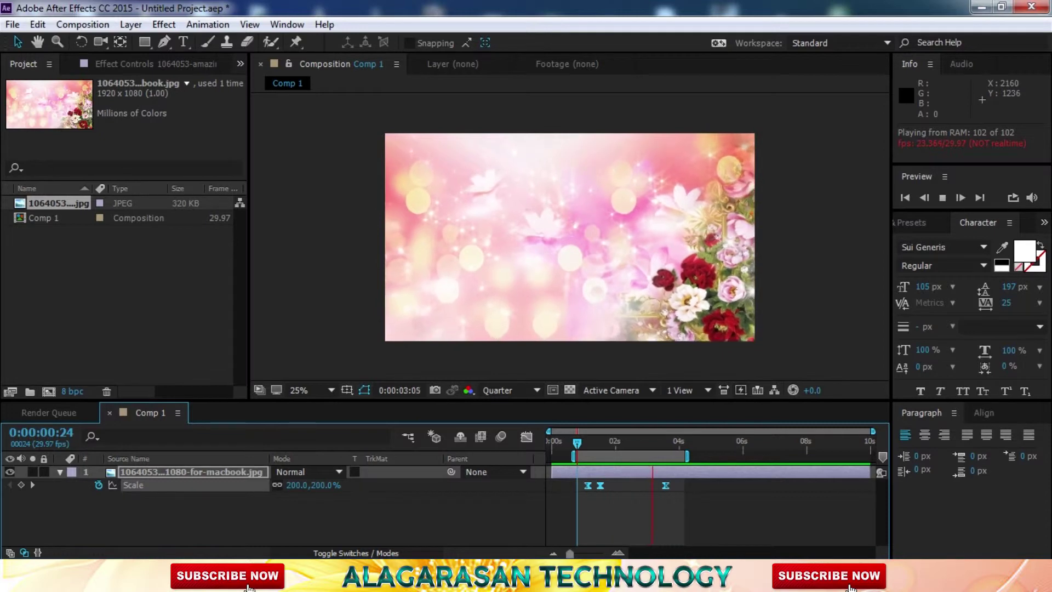
key("space")
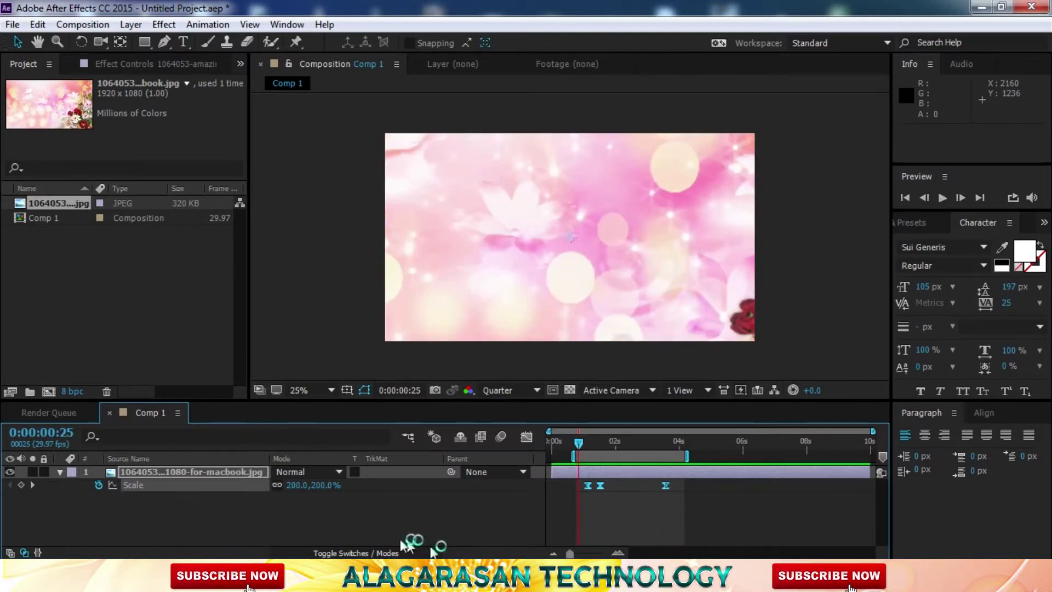
left_click(237, 472)
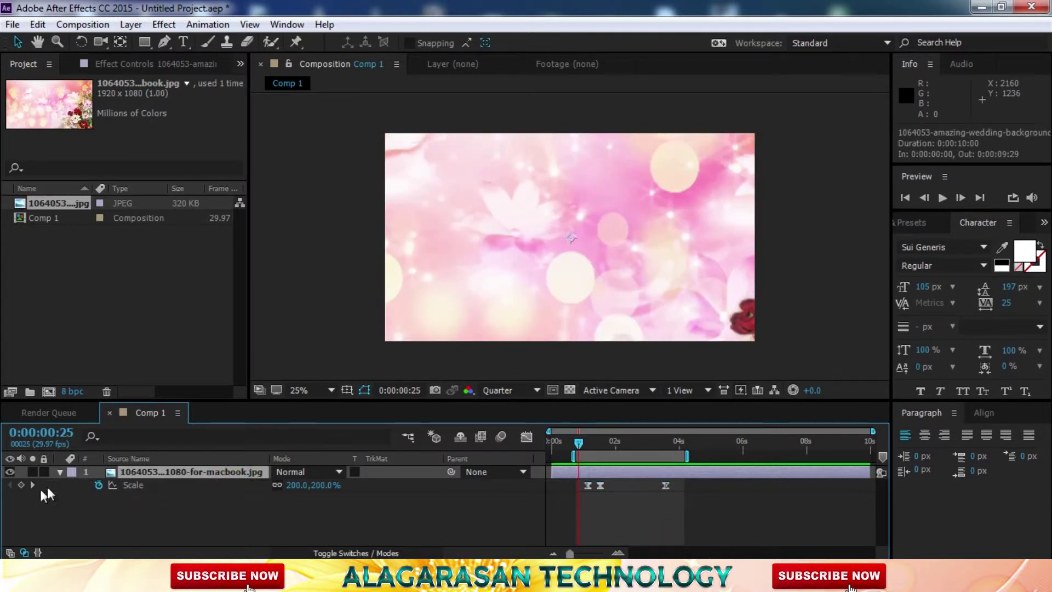
- Collapse the layer to show only Scale, then delete the Scale keyframes and undo
left_click(59, 472)
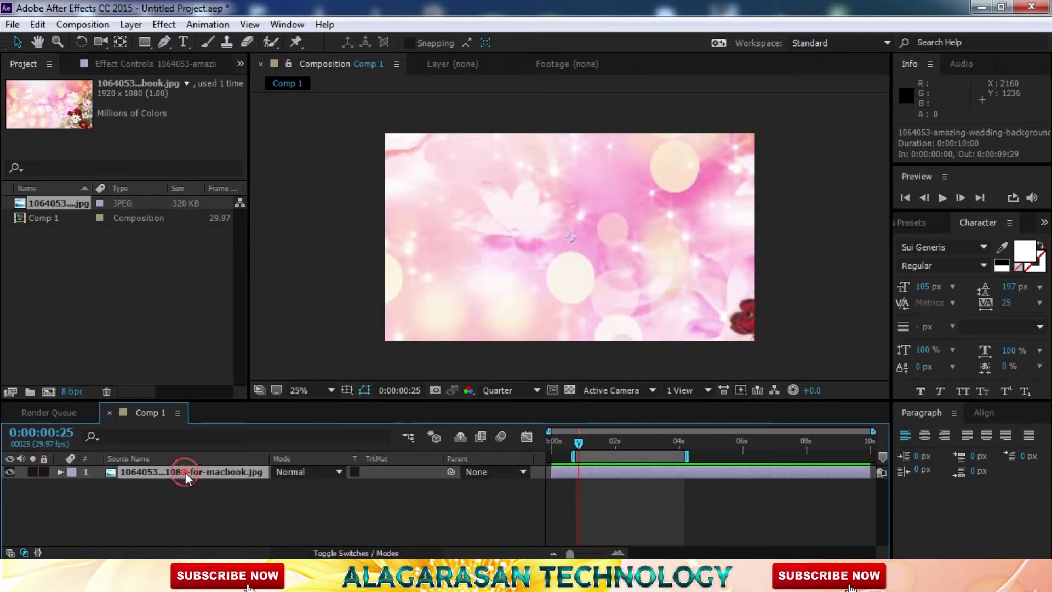
key("s")
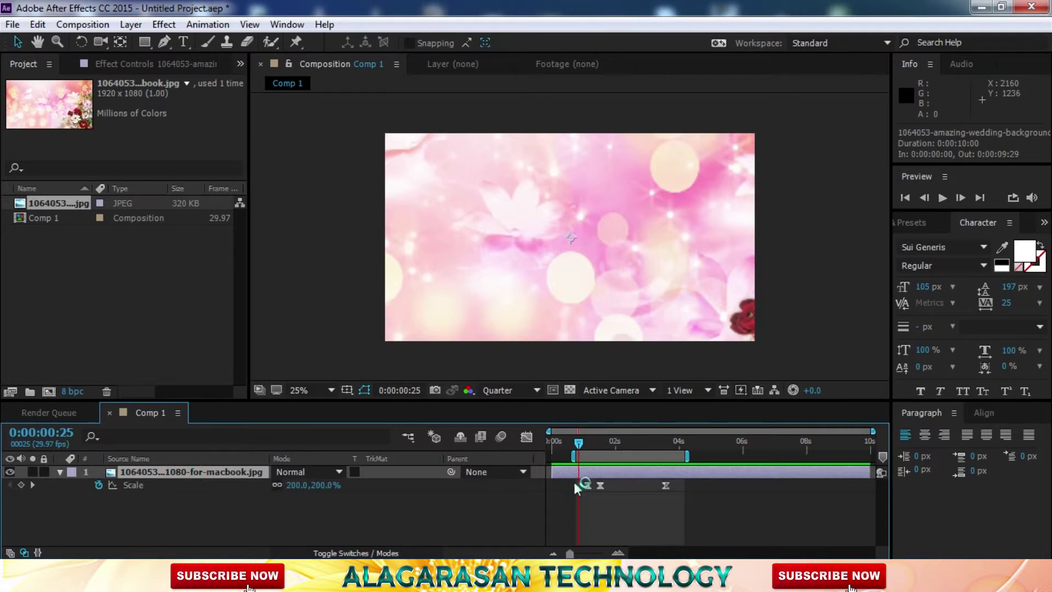
left_click(694, 511)
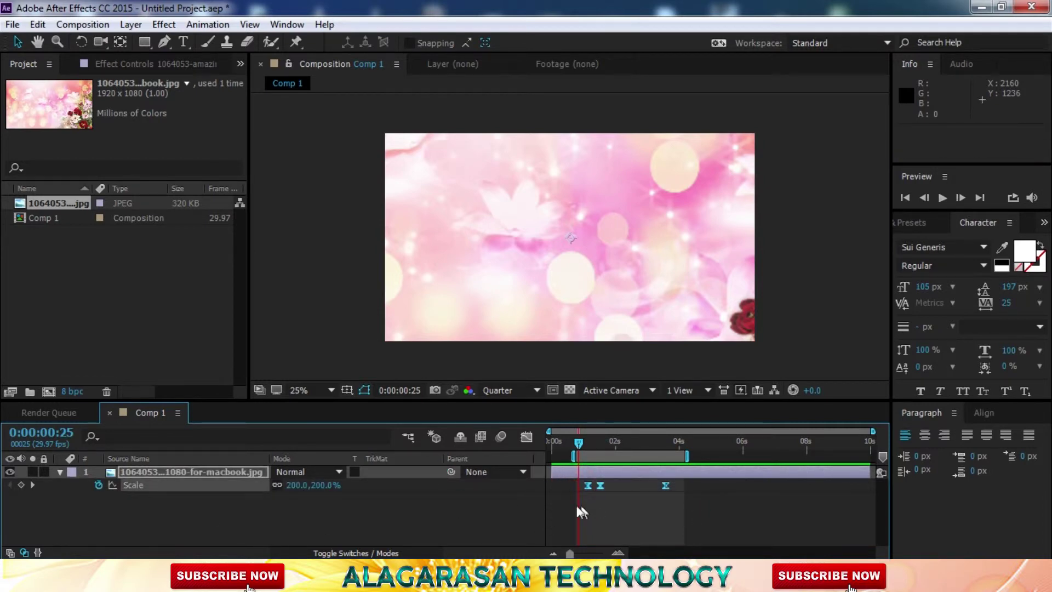
key("Delete")
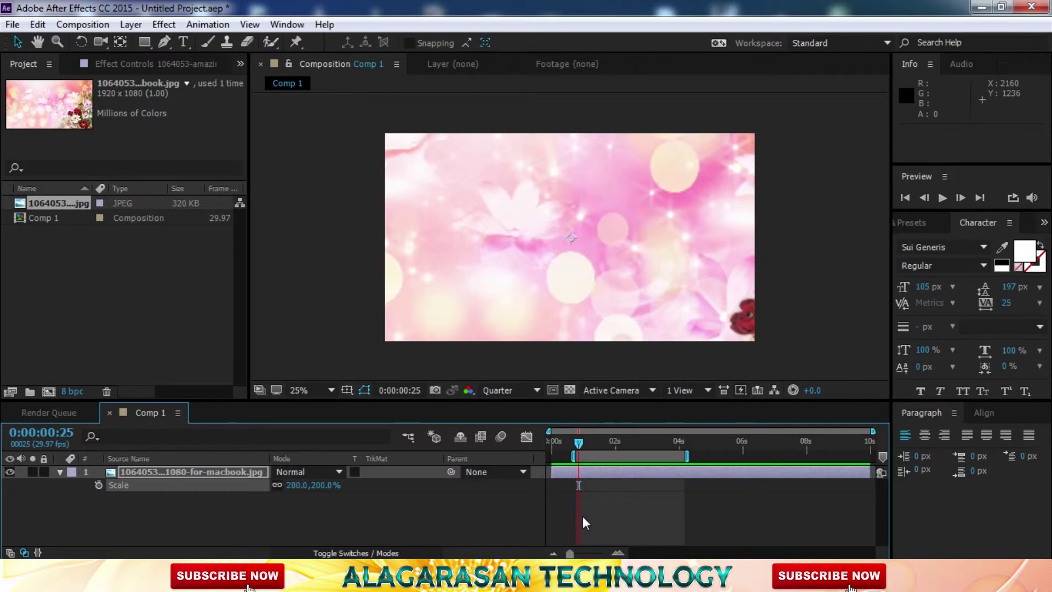
key("ctrl+z")
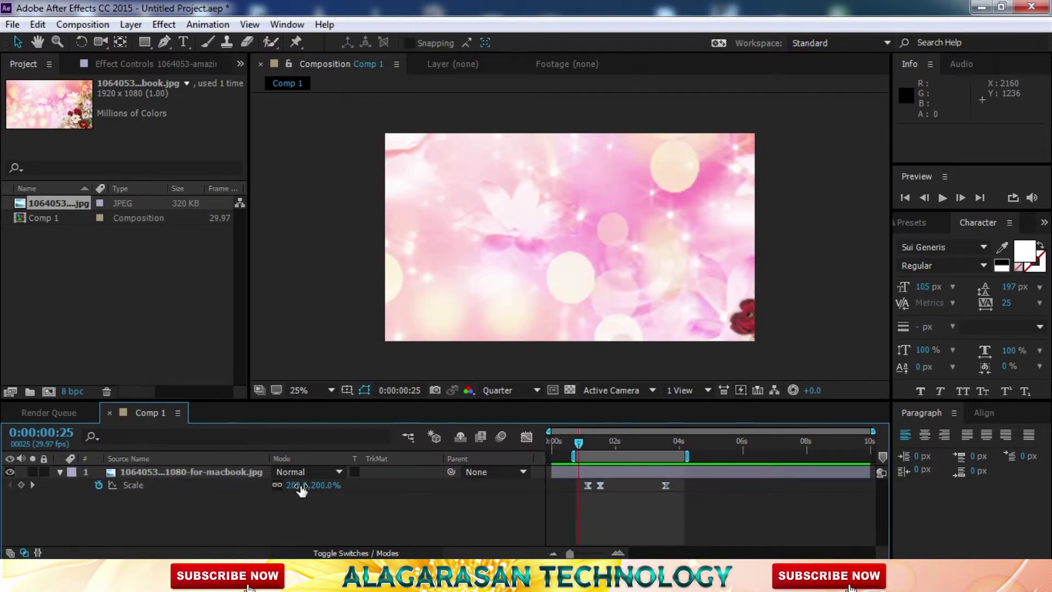
- Set Scale to 130% at frame 25 and preview the new zoom
left_click_drag(297, 485, 268, 485)
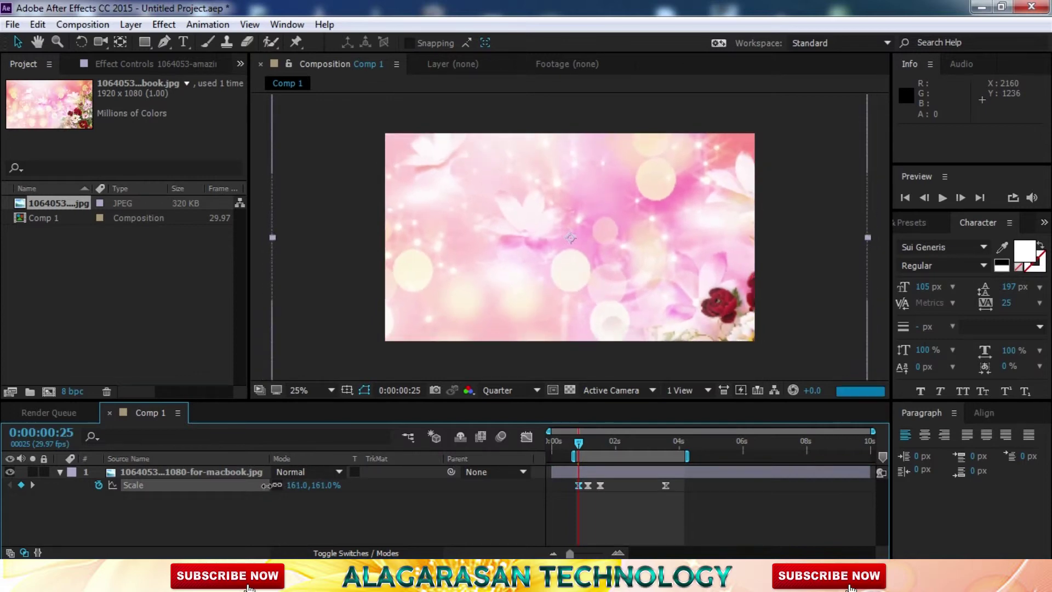
left_click_drag(268, 484, 251, 488)
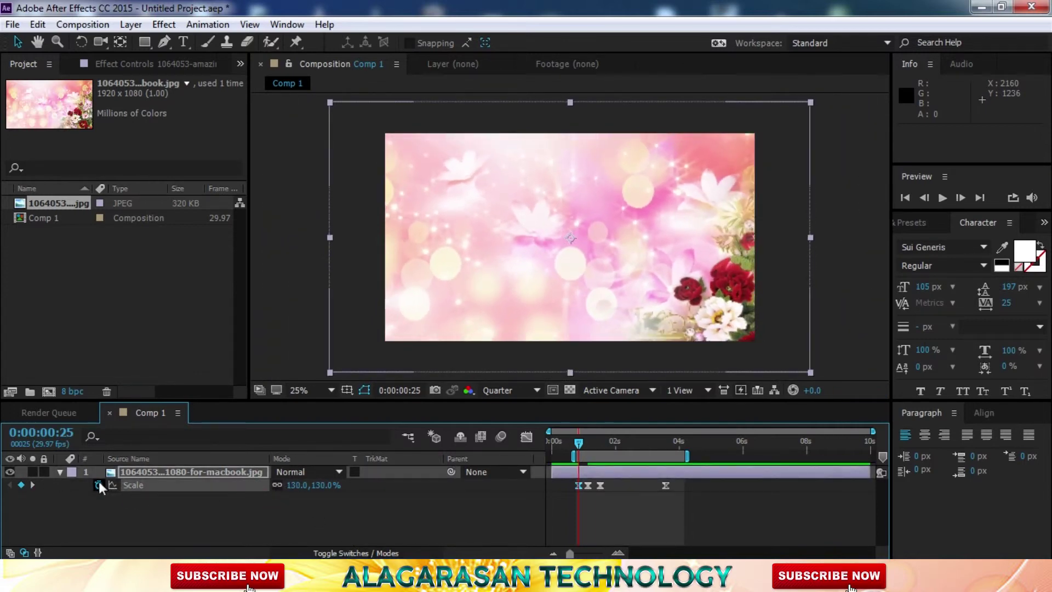
left_click(299, 515)
key("space")
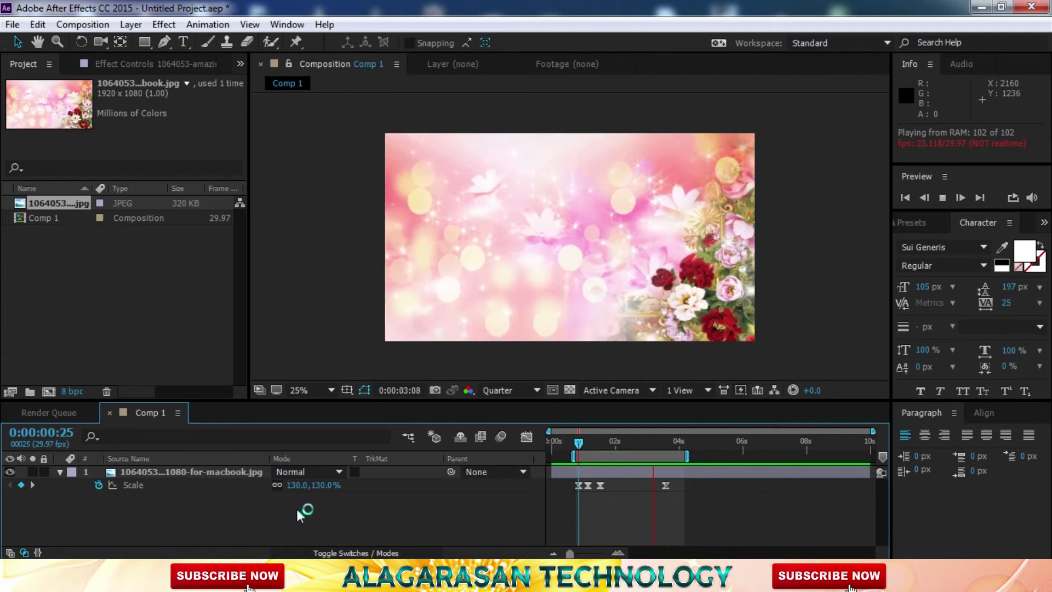
key("space")
key("space")
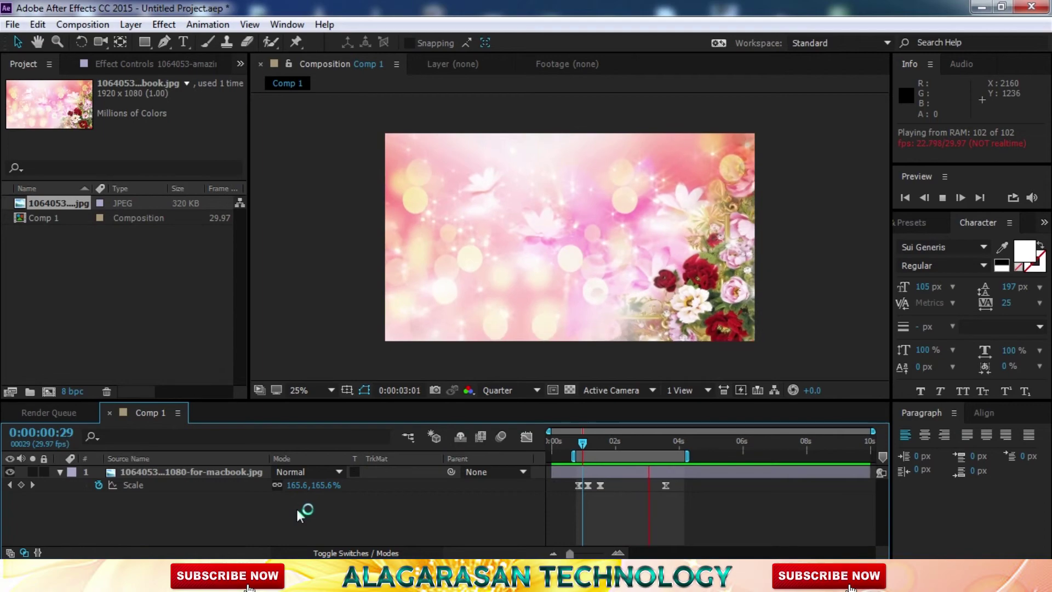
- Minimize After Effects and Explorer, then open the desktop context menu to refresh
left_click(982, 8)
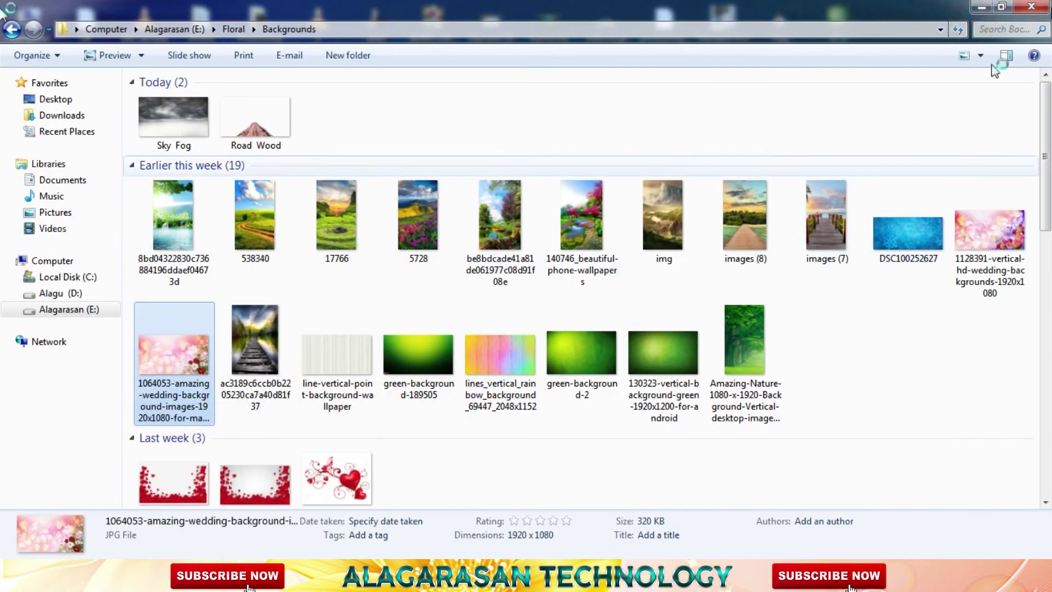
left_click(982, 9)
right_click(918, 114)
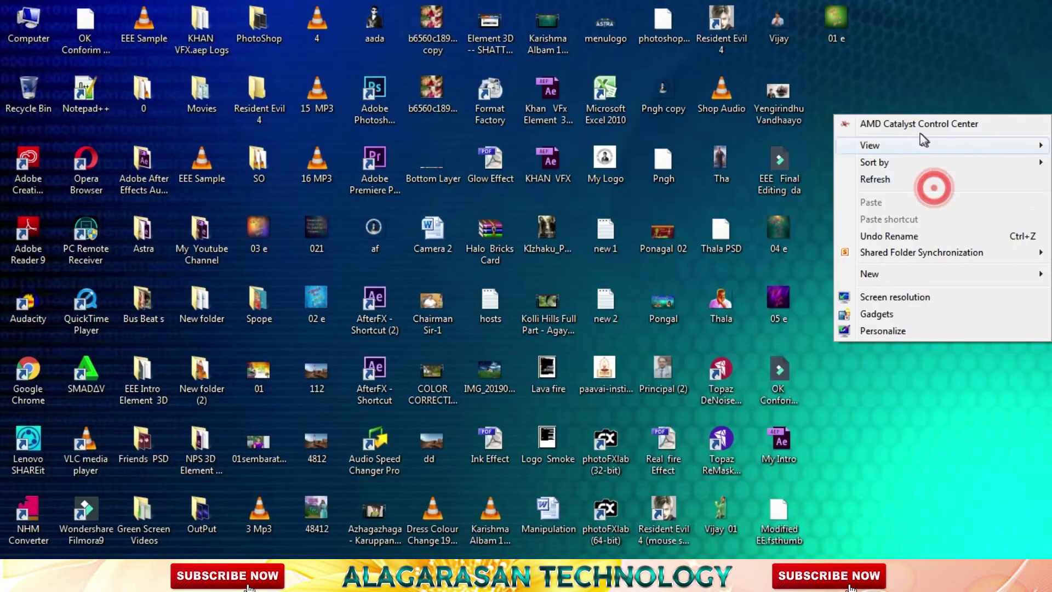